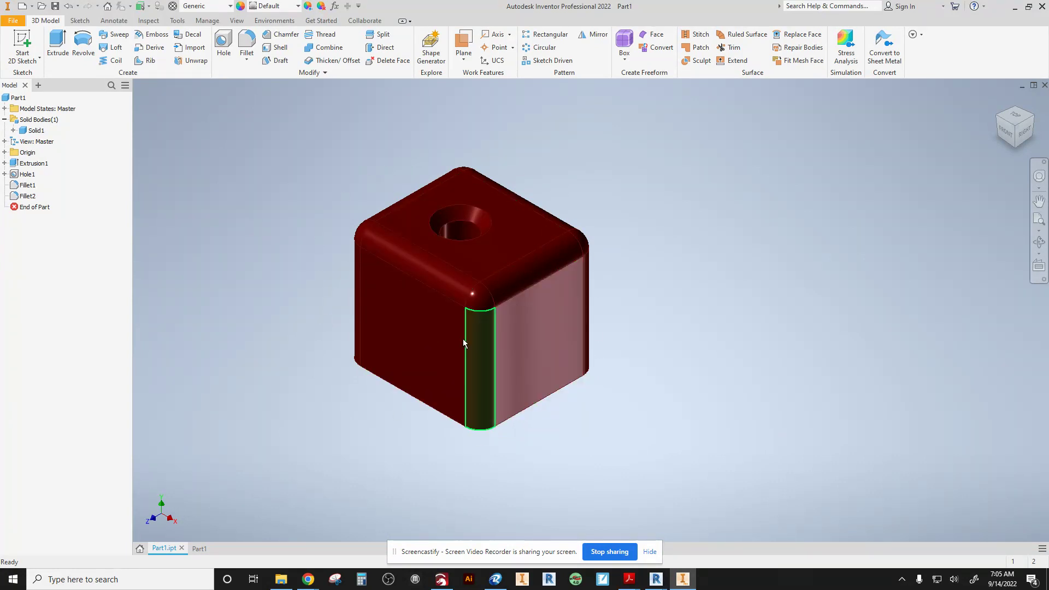
- Show the File > New submenu listing Assembly, Drawing, Part and Presentation
click(14, 22)
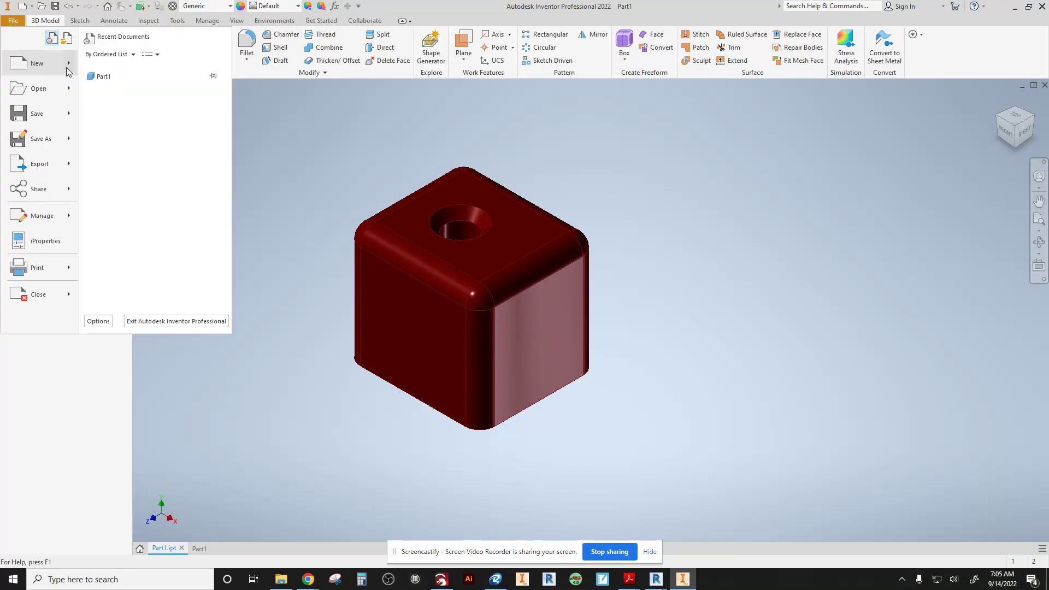
mouse_move(70, 70)
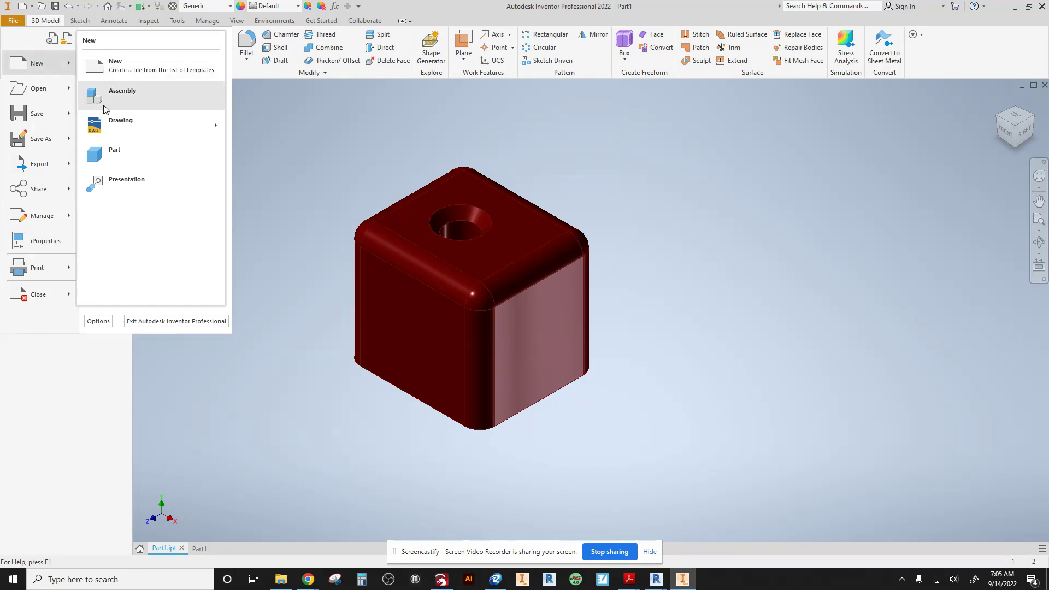
- Create Drawing2, a new drawing with an empty ANSI - Large sheet and title block
click(194, 126)
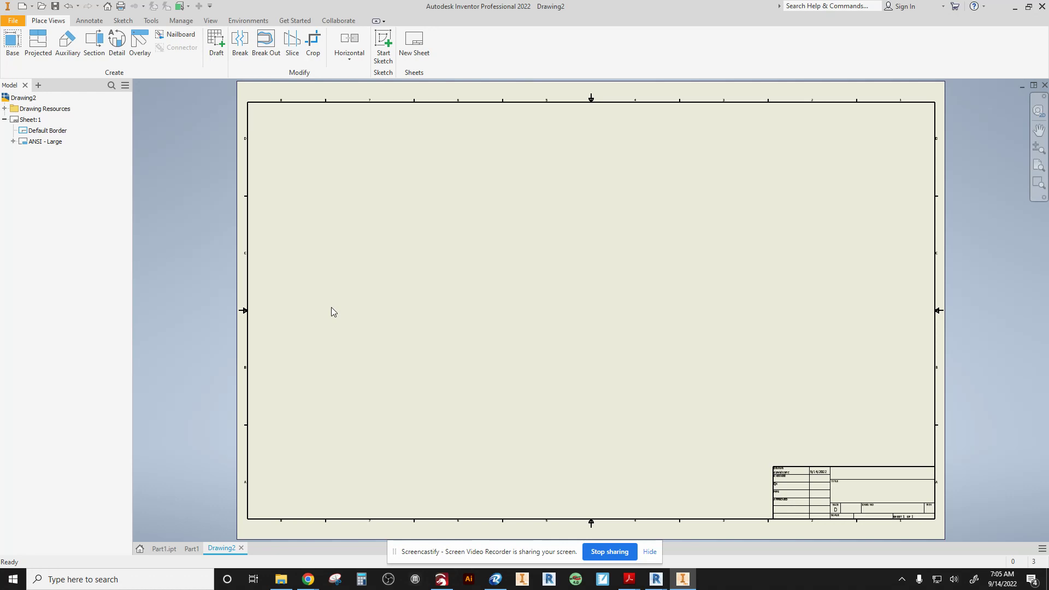
- Change Sheet:1 to size A, then delete the ANSI - Large title block
right_click(26, 124)
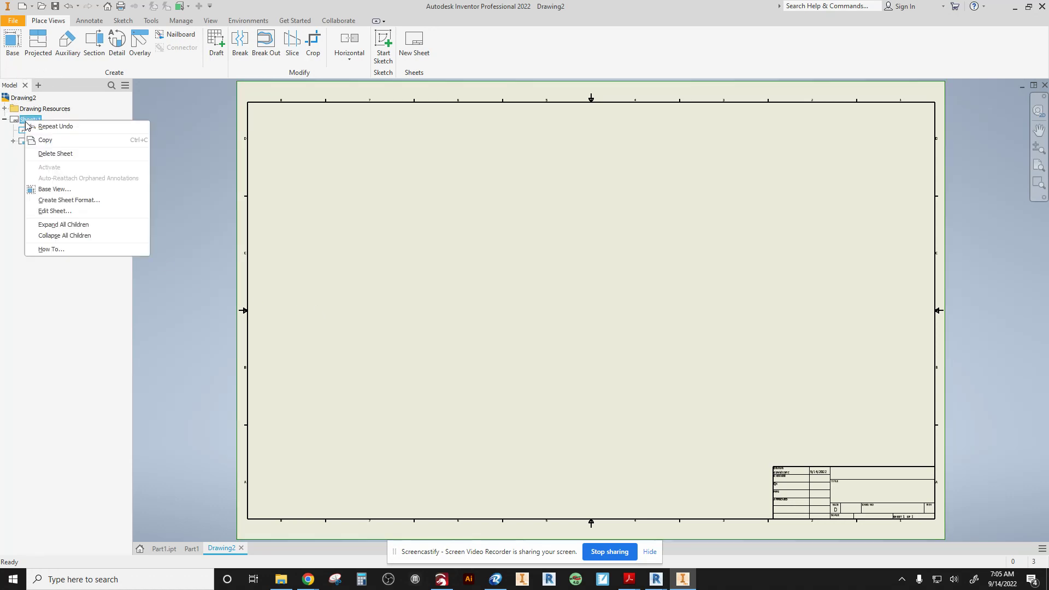
click(52, 211)
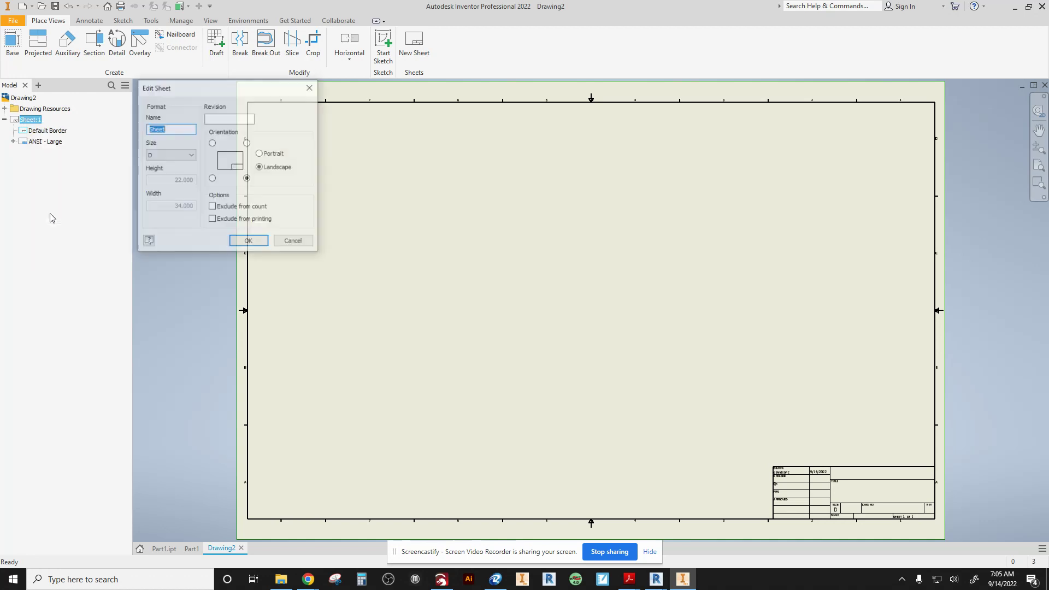
click(188, 155)
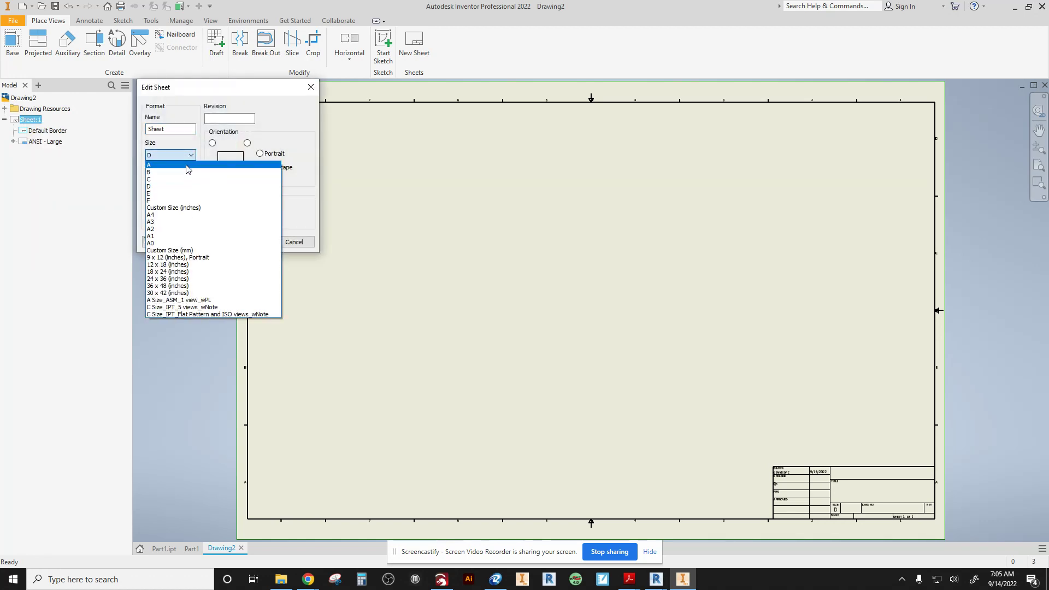
click(188, 166)
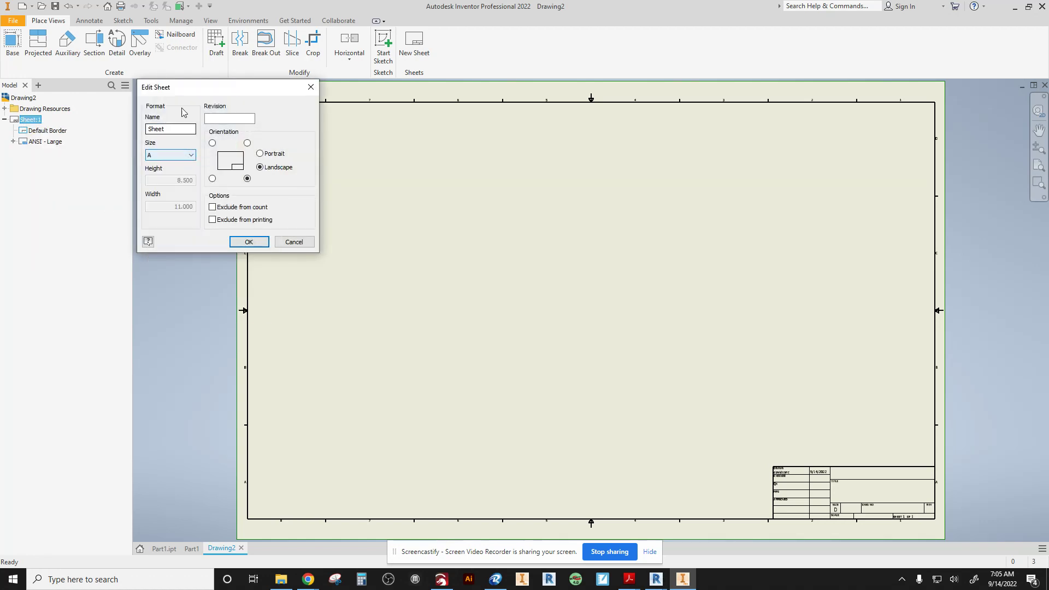
click(250, 242)
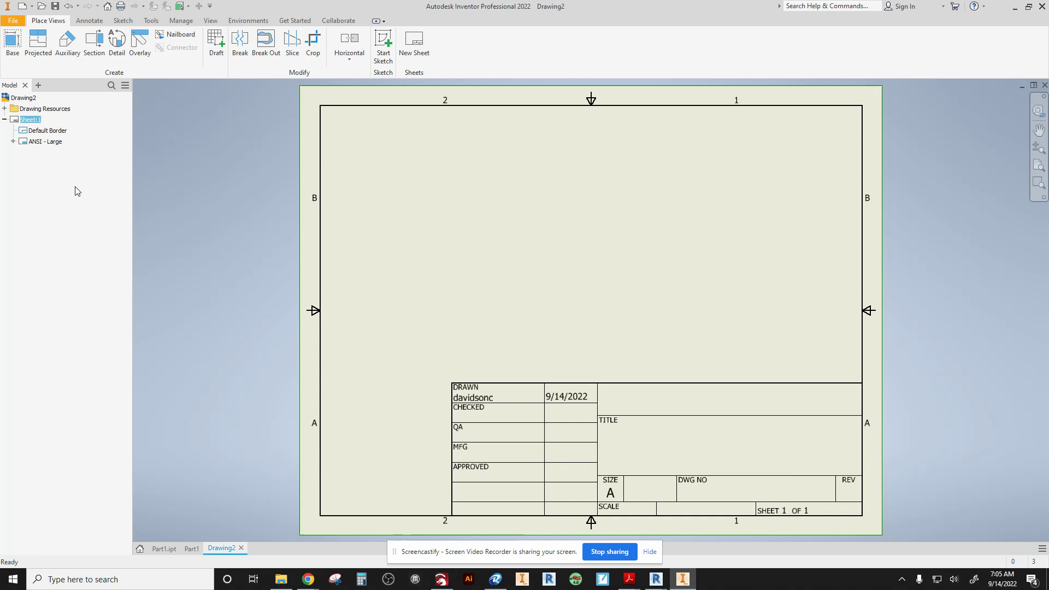
right_click(49, 144)
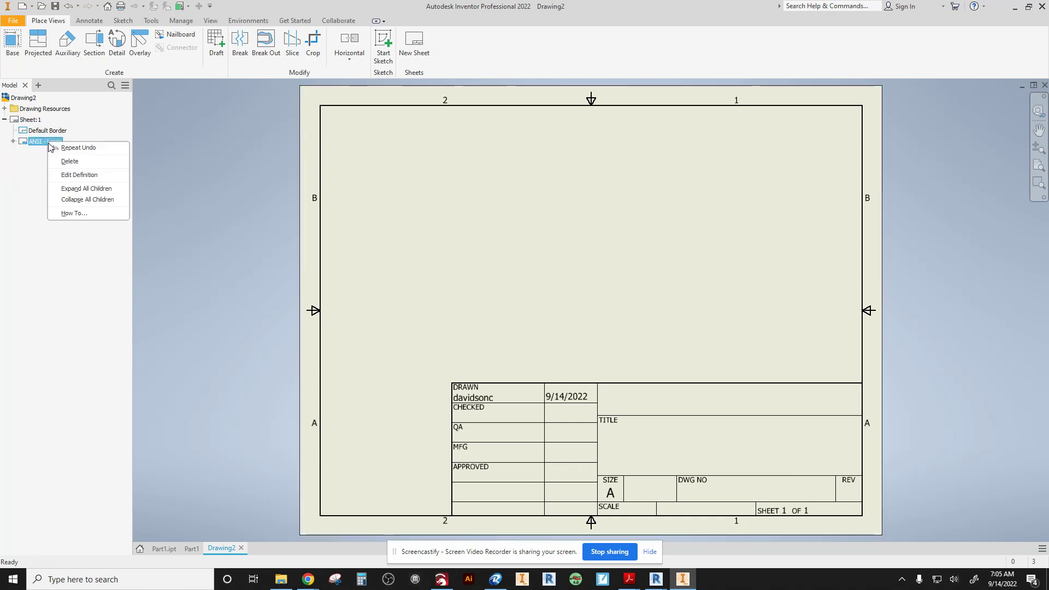
click(64, 162)
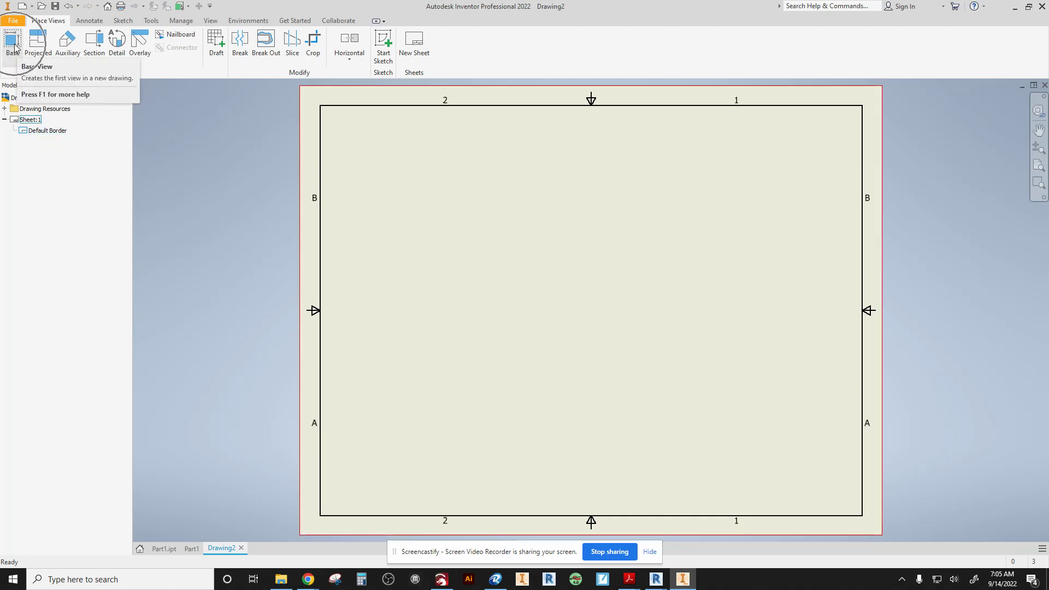
- Position a Front-oriented Part1.ipt base view at the lower left with 1 : 1 scale
click(13, 44)
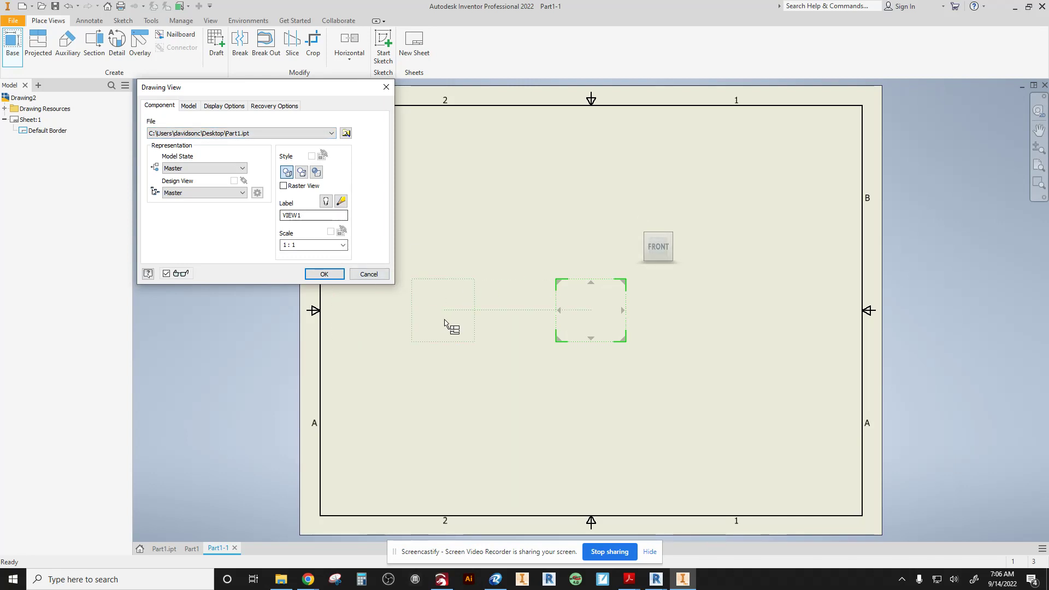
drag(588, 312, 442, 419)
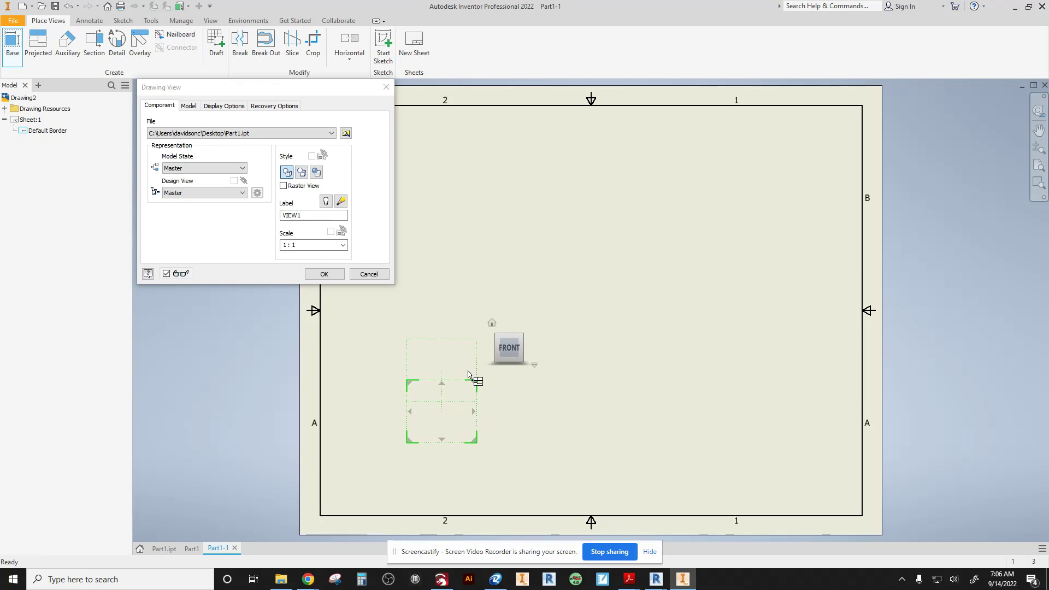
mouse_move(507, 334)
click(509, 329)
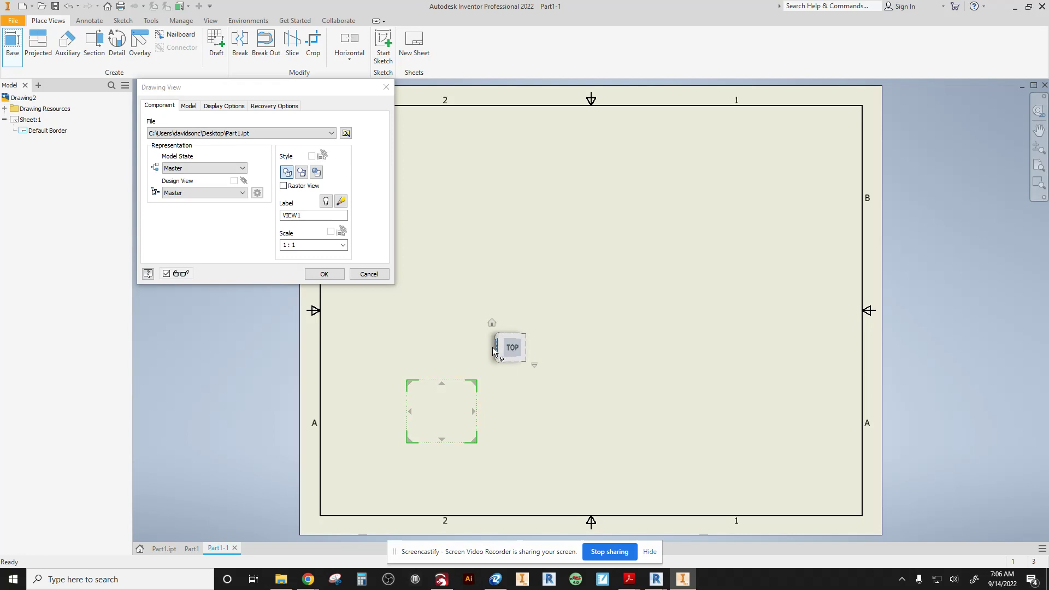
click(495, 348)
click(509, 329)
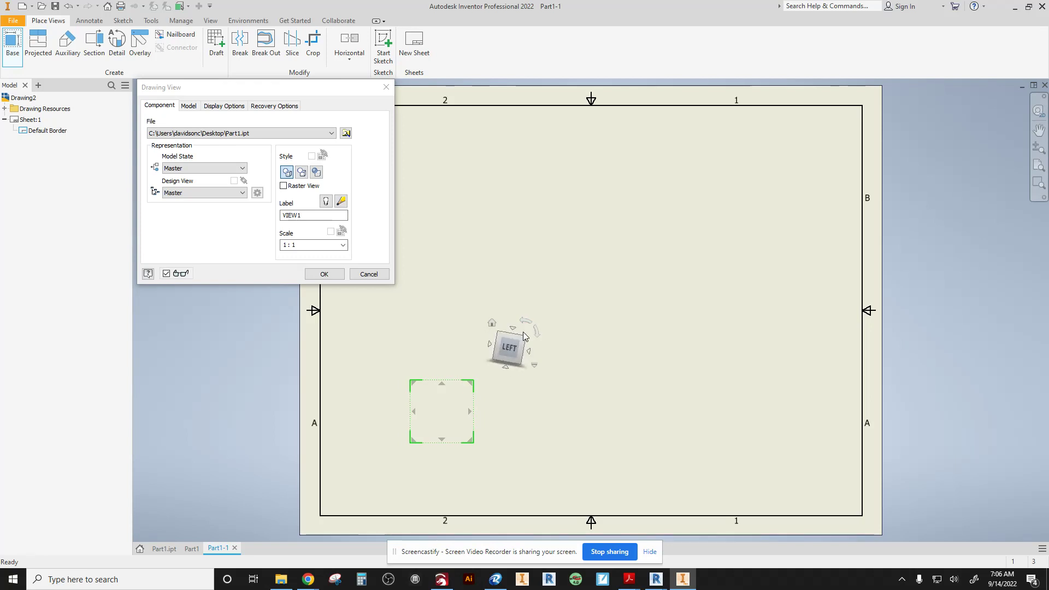
click(492, 326)
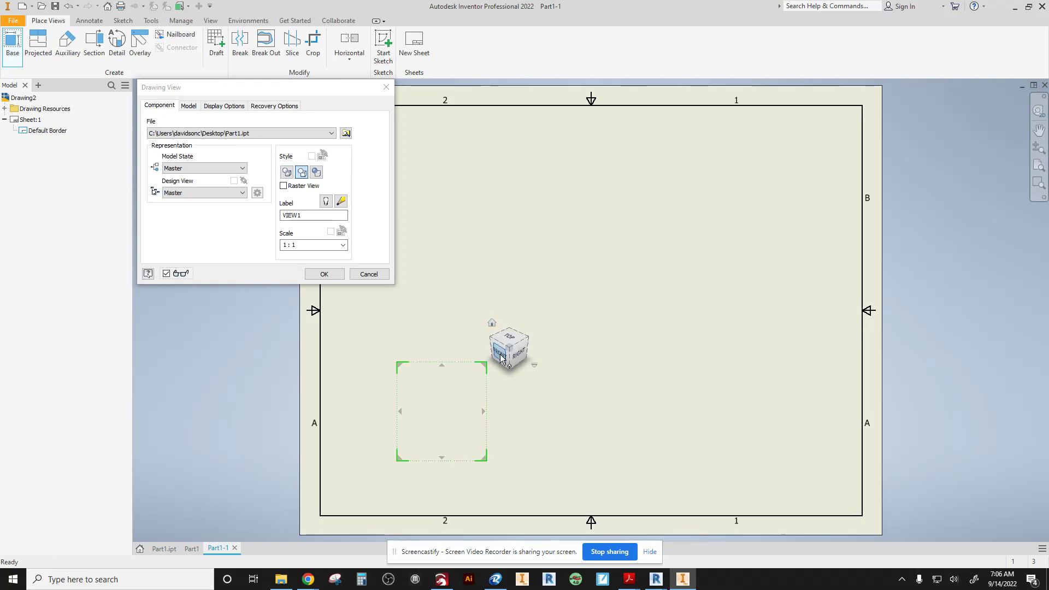
click(502, 359)
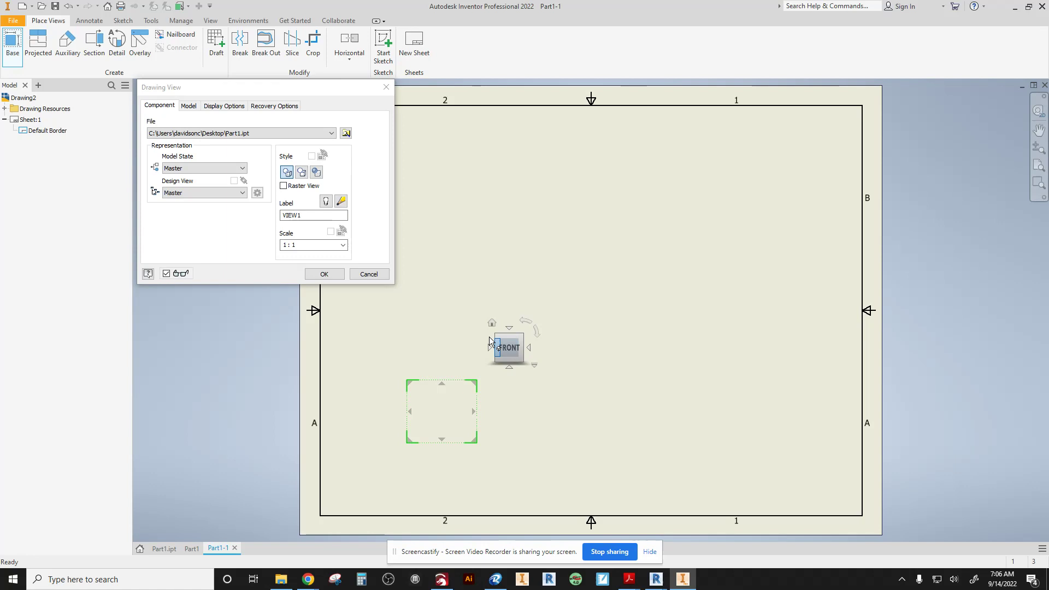
click(309, 246)
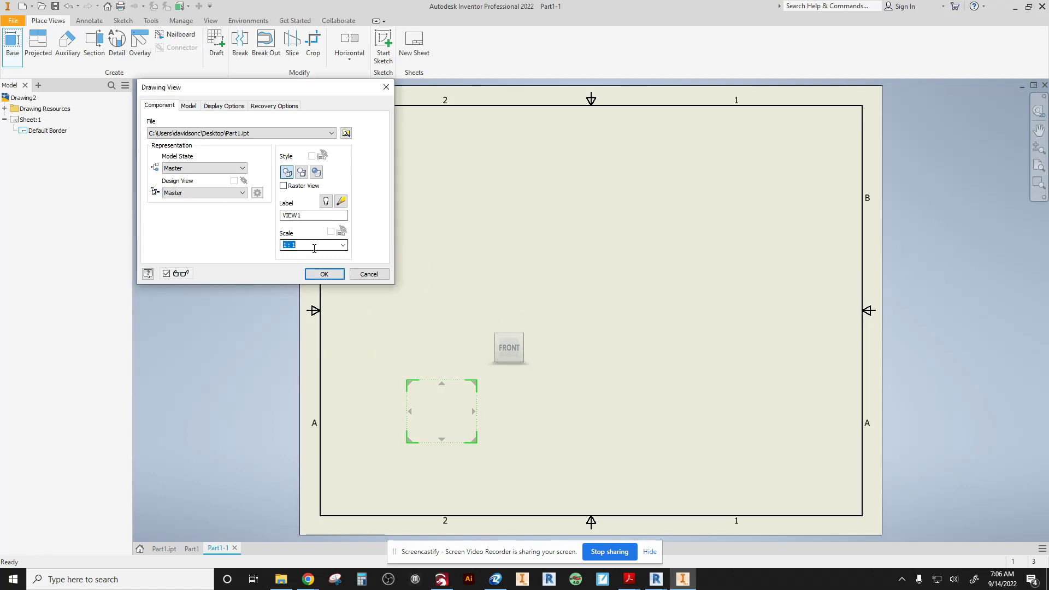
- Add a projected top view above and an isometric view at top right, then finish
click(437, 229)
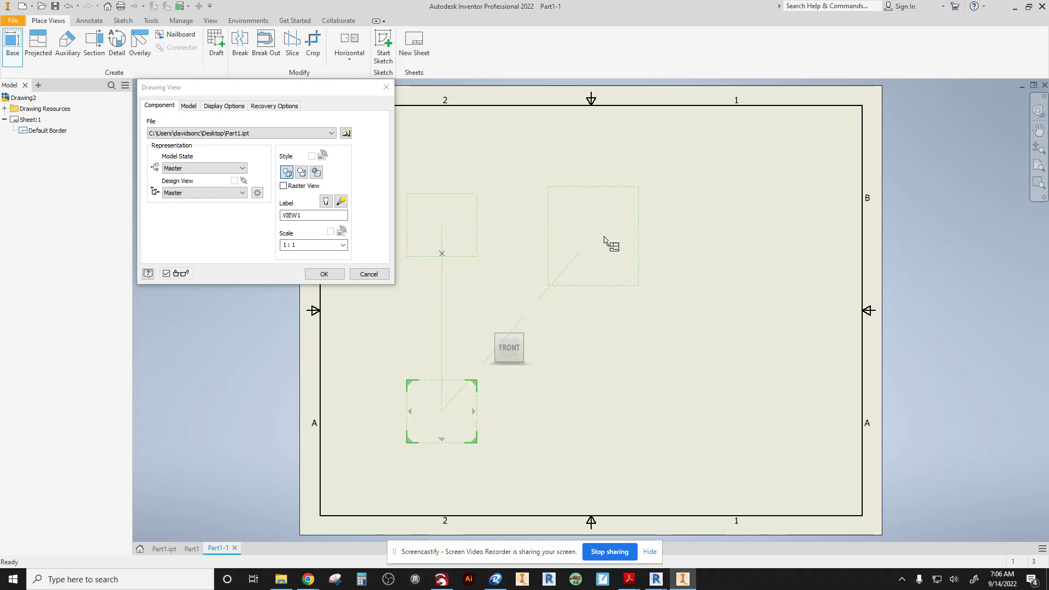
click(719, 233)
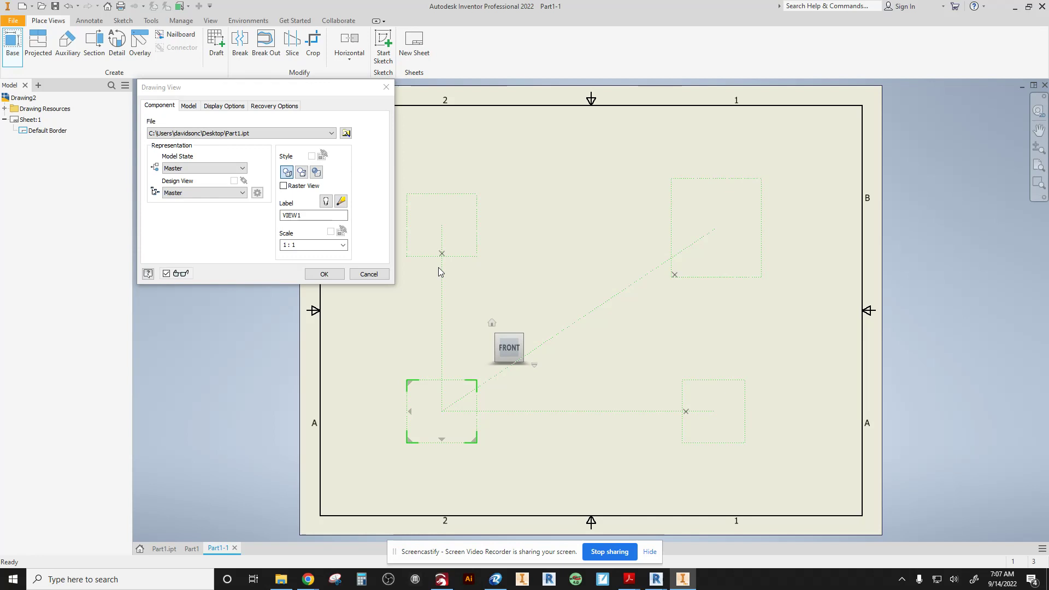
click(325, 275)
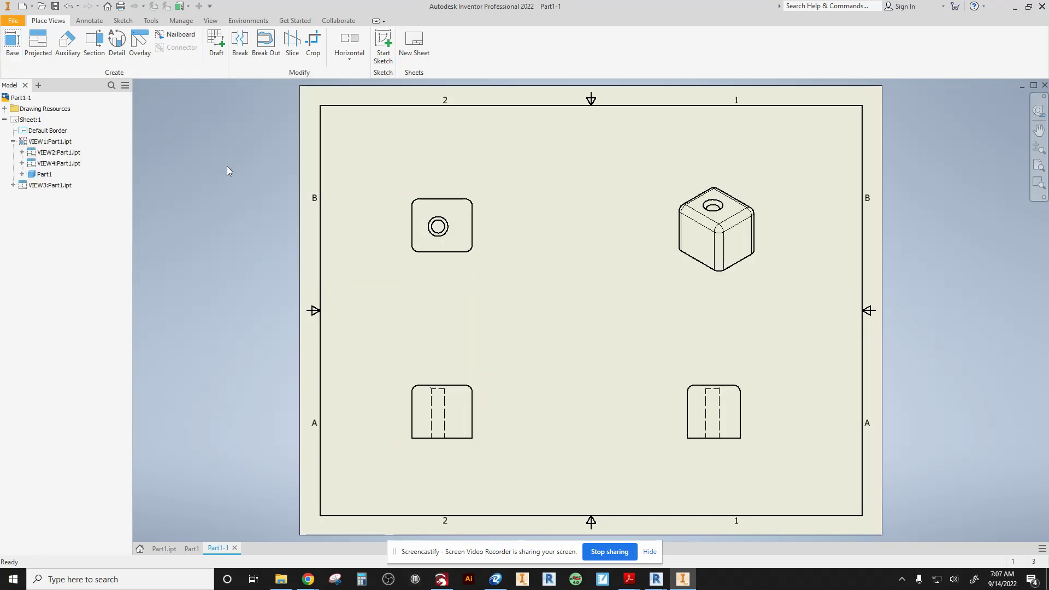
- Dimension the front view with a 1.00 height and a 1.14 width placed above
click(88, 22)
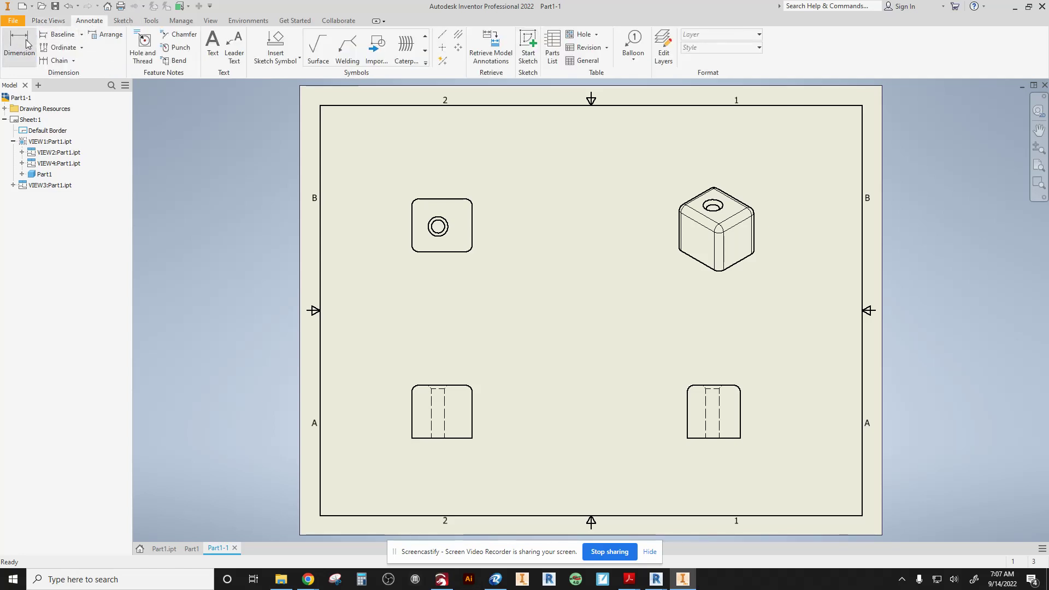
click(26, 44)
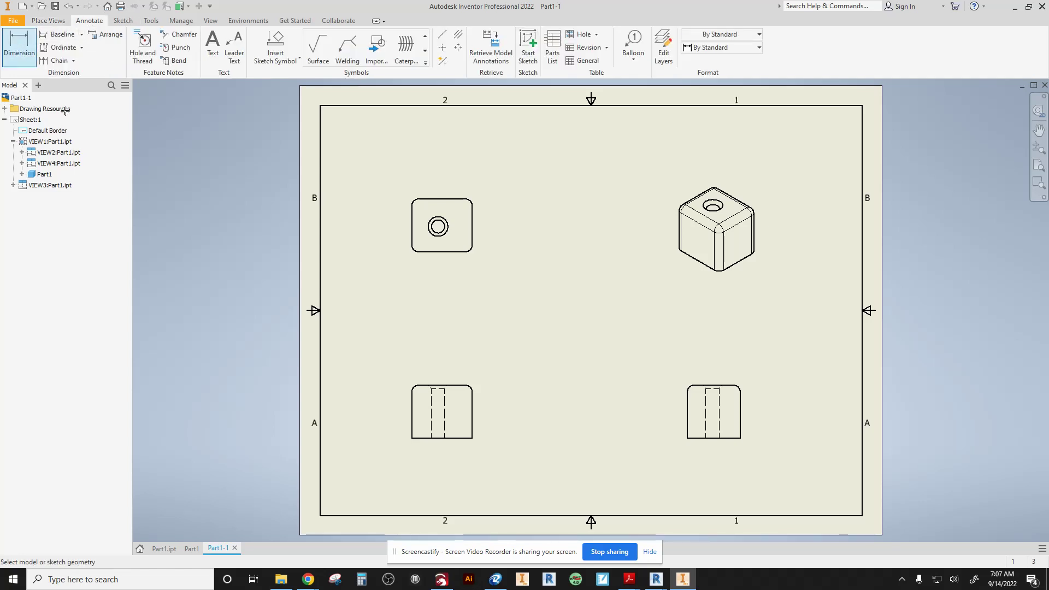
click(457, 389)
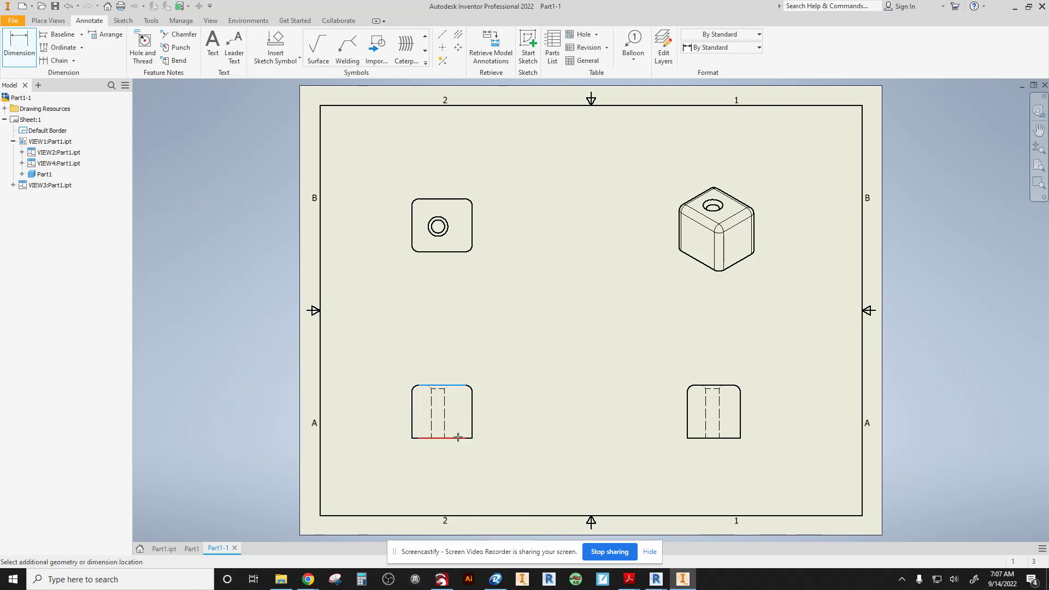
click(500, 408)
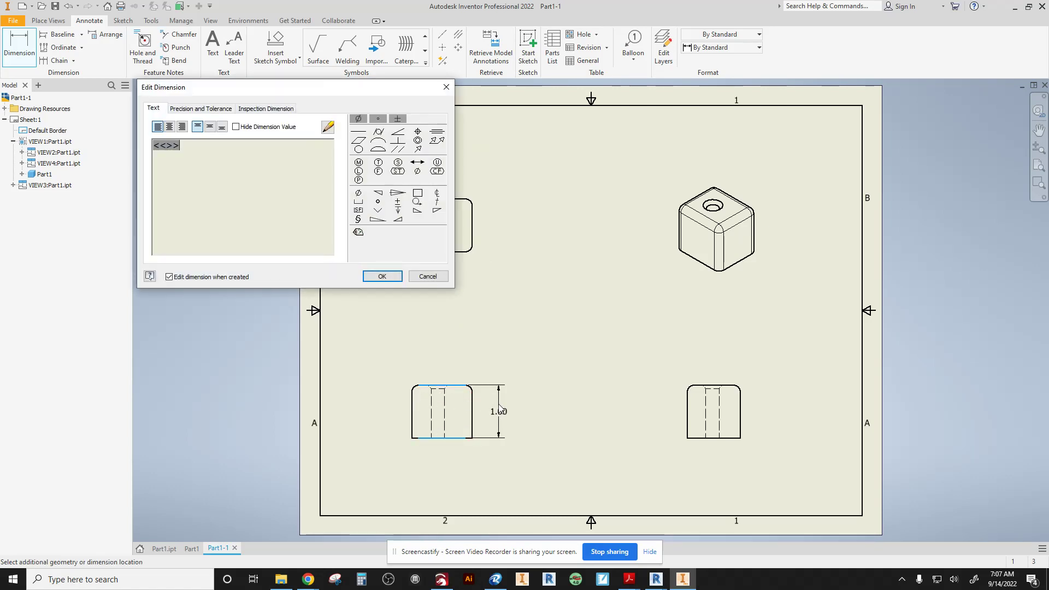
click(383, 278)
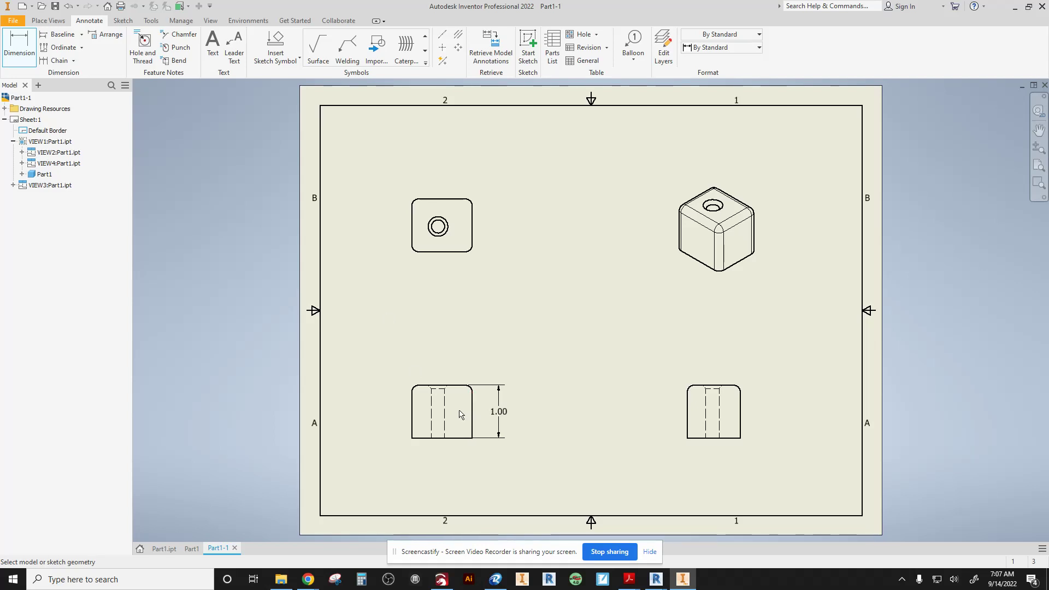
click(412, 417)
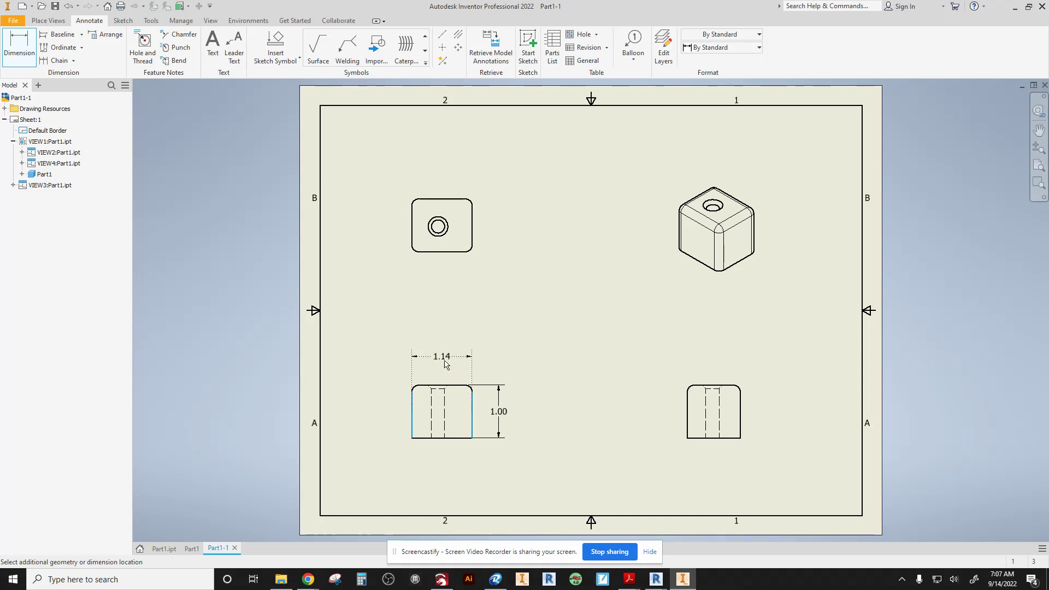
click(446, 366)
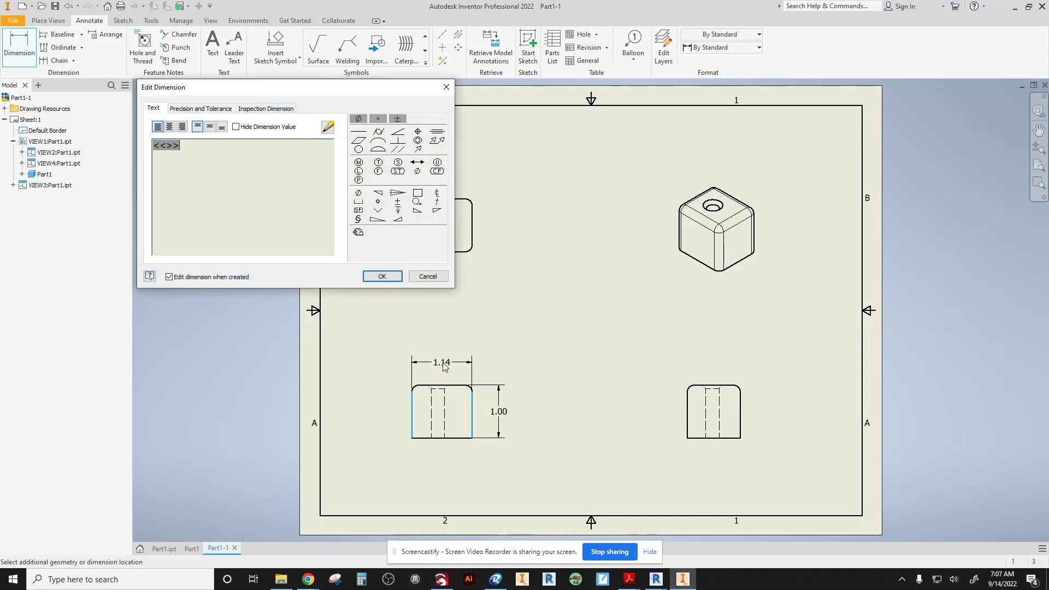
- Delete the 1.14 width dimension sitting above the front view
click(383, 279)
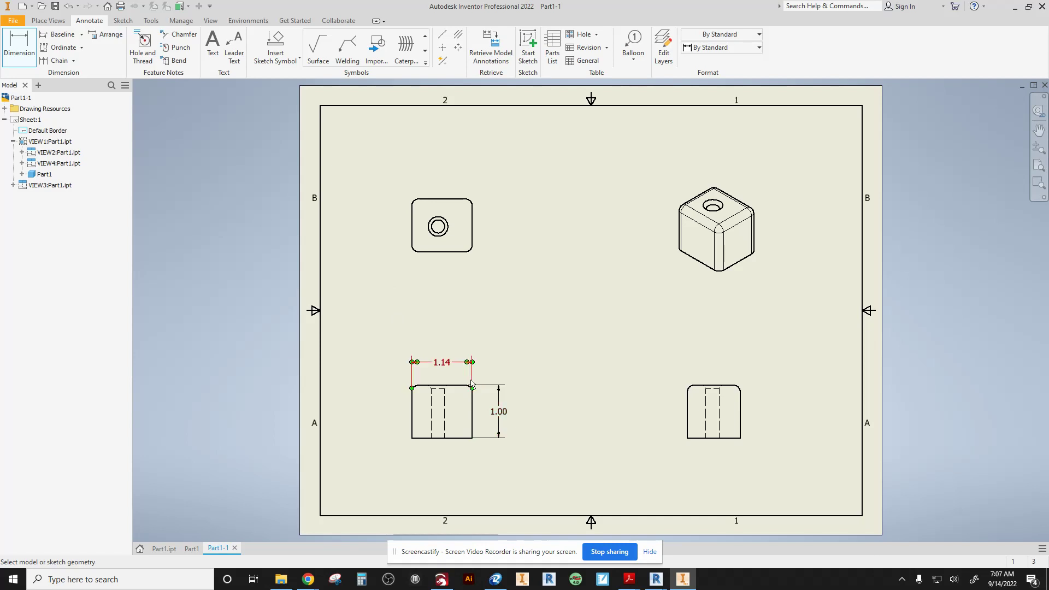
scroll(468, 383, up, 2)
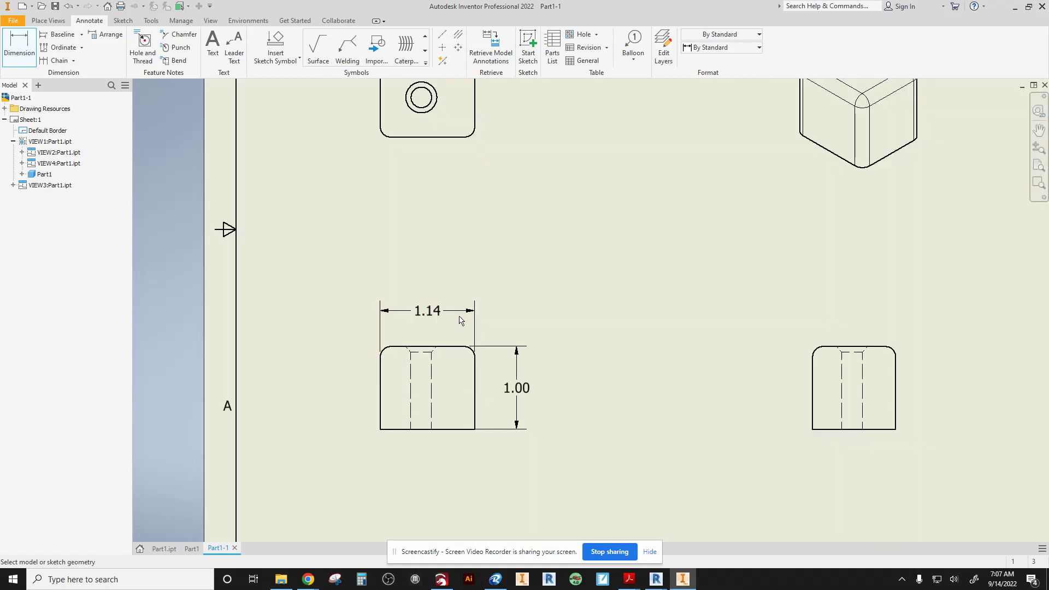
double_click(473, 327)
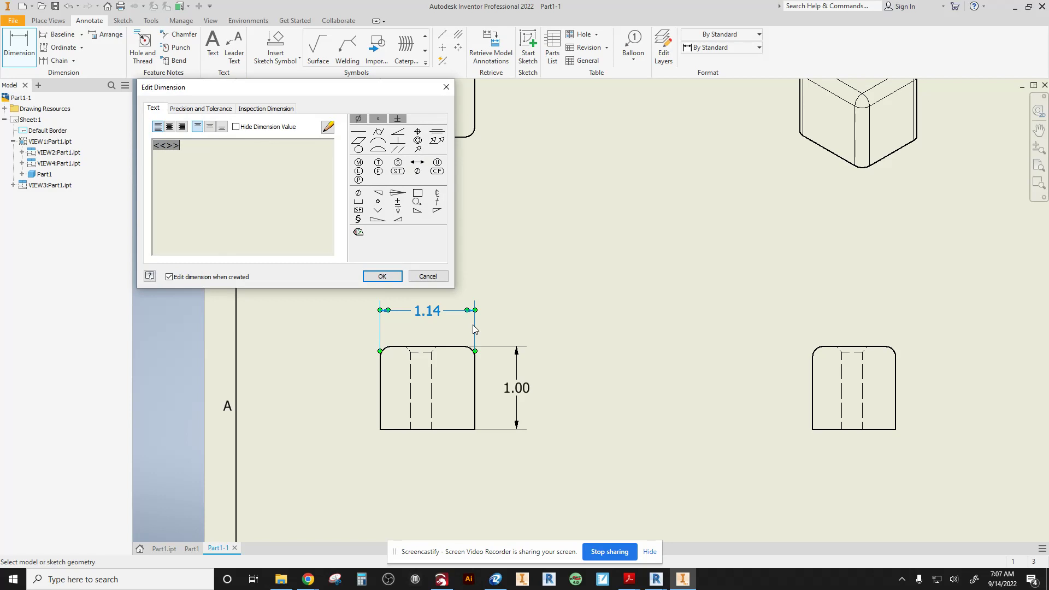
click(432, 279)
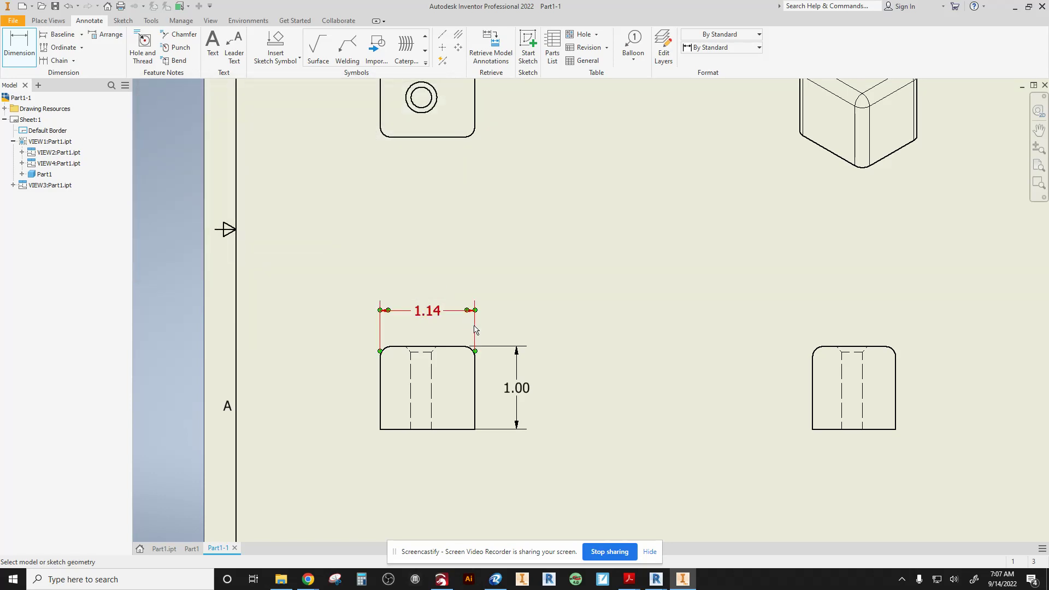
right_click(474, 328)
click(509, 328)
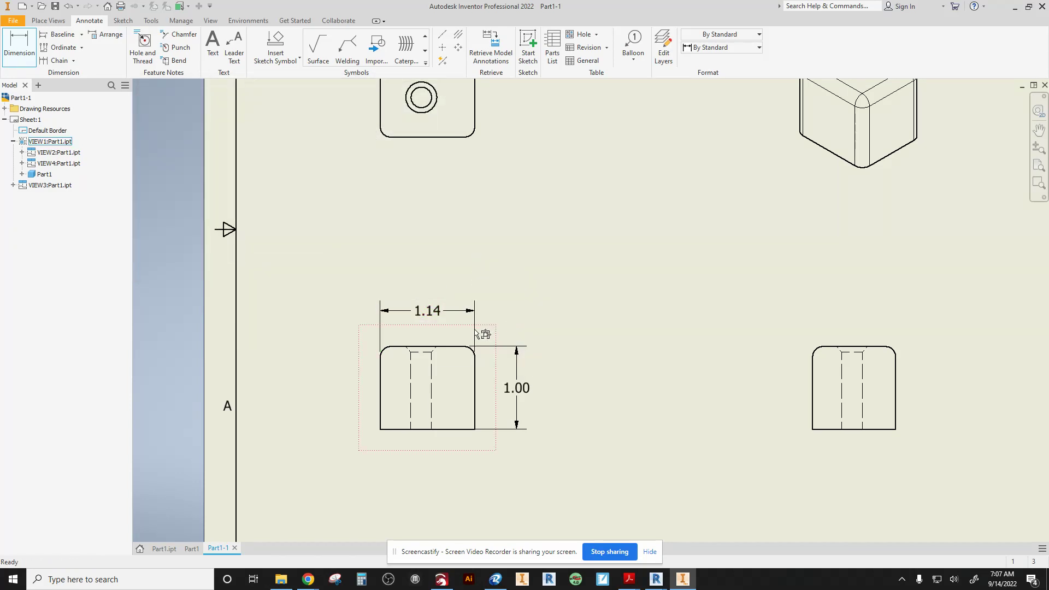
key(Delete)
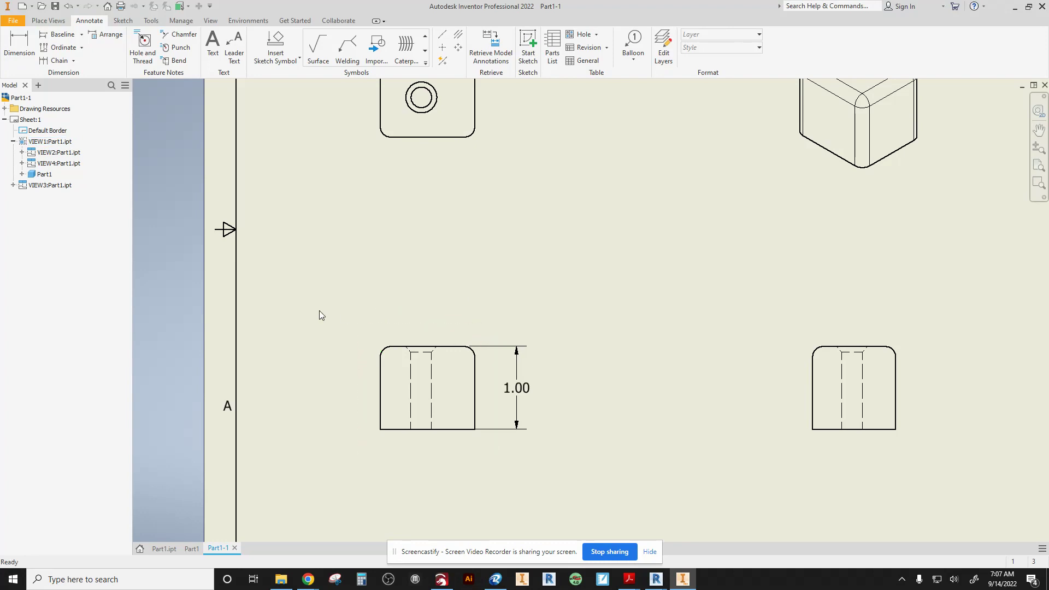
- Re-dimension the front view's left-to-right width as 1.14 below the view
click(20, 44)
click(381, 393)
click(475, 399)
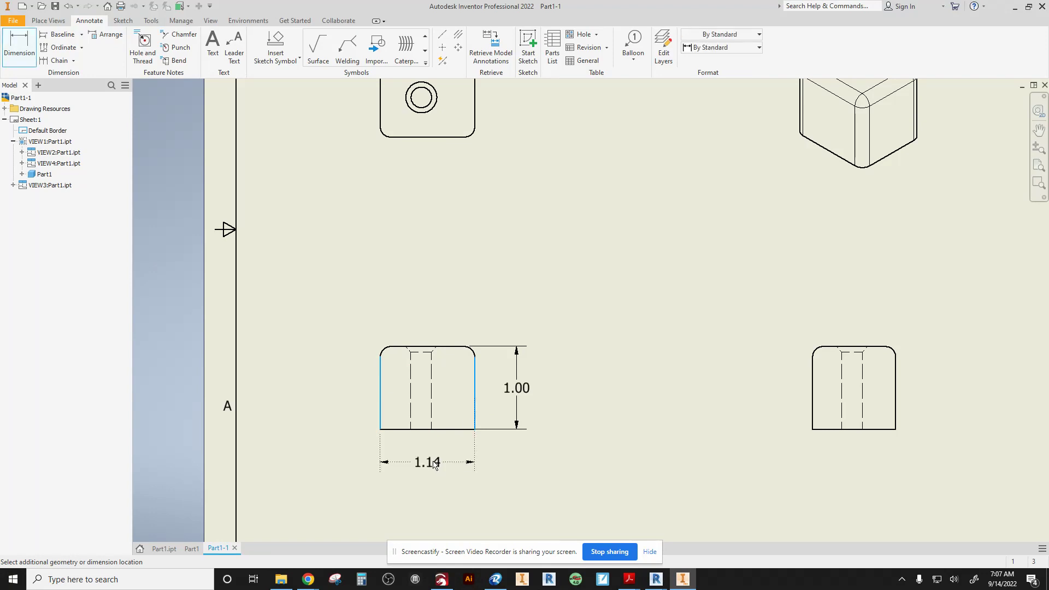
click(433, 463)
click(376, 276)
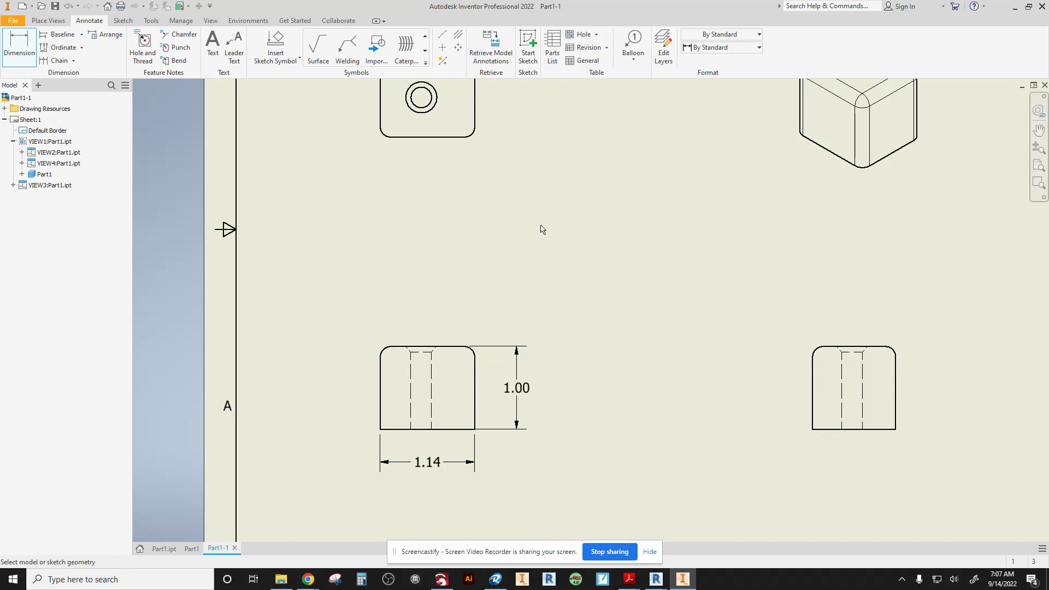
mouse_move(541, 227)
middle_down()
mouse_move(612, 291)
mouse_move(481, 300)
mouse_move(464, 313)
middle_up()
key(Home)
scroll(595, 290, up, 4)
- Attach a Ø.25 THRU, Ø.38 X 82° hole note below the top view's hole
scroll(563, 298, down, 3)
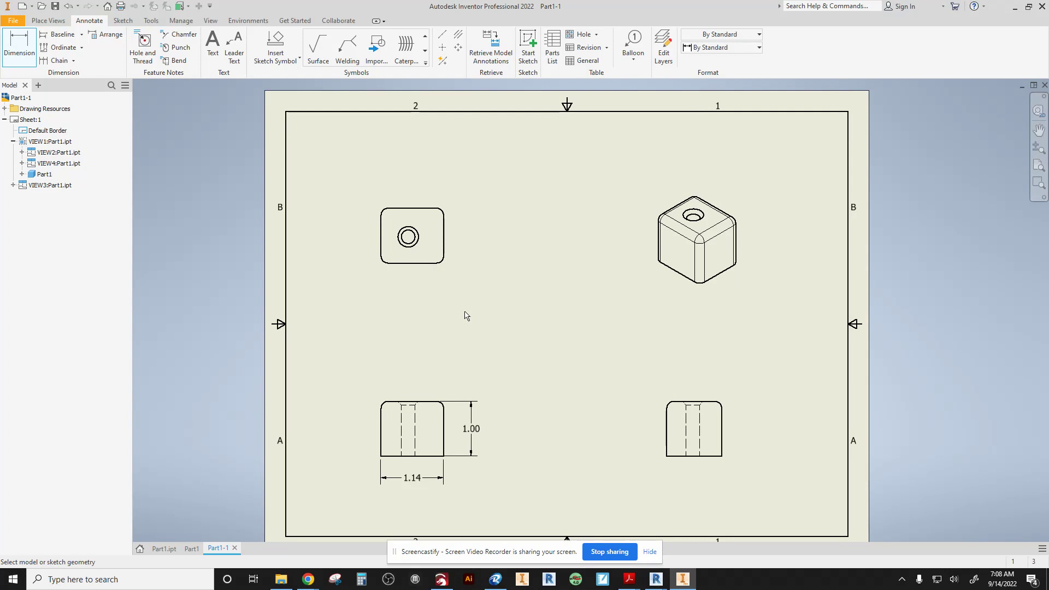
click(146, 53)
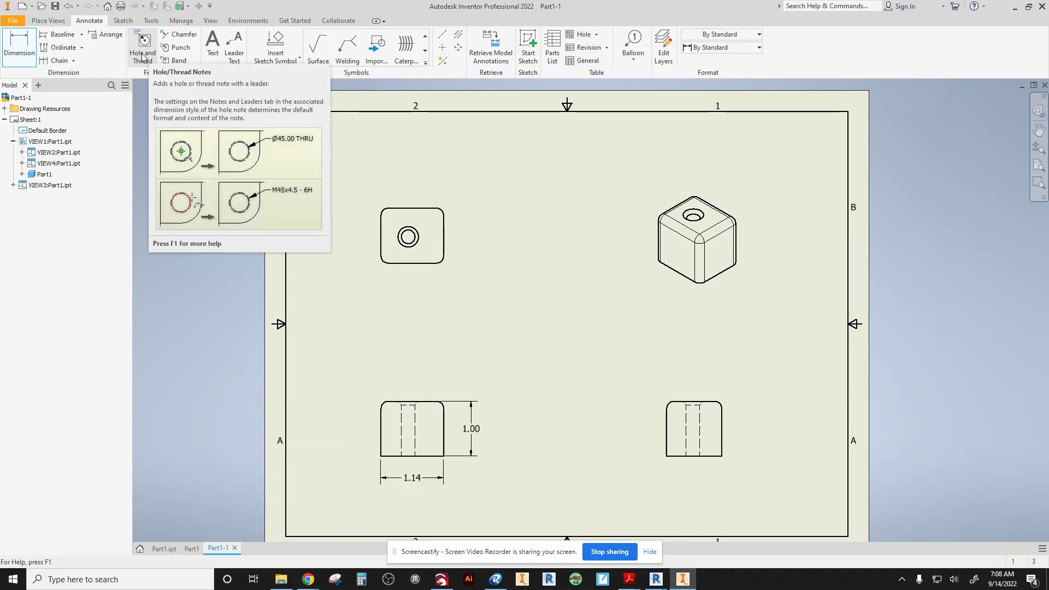
click(143, 55)
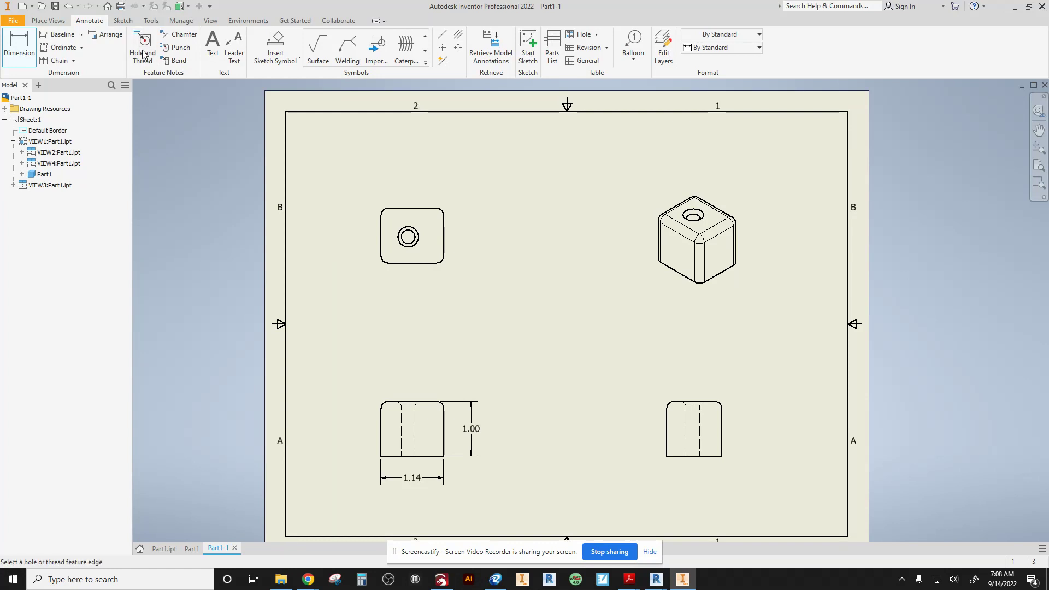
click(410, 244)
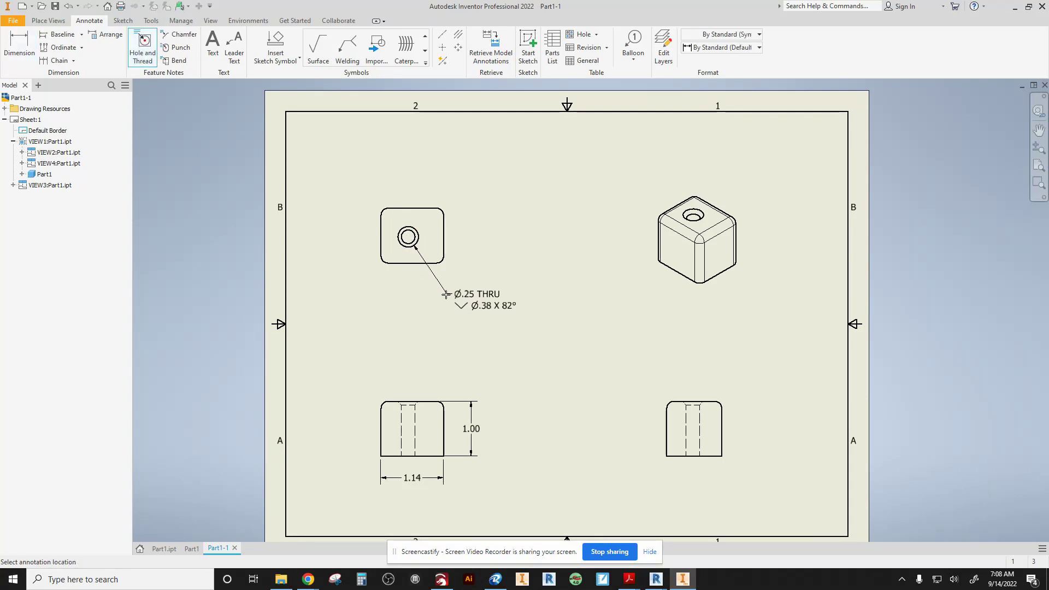
click(446, 285)
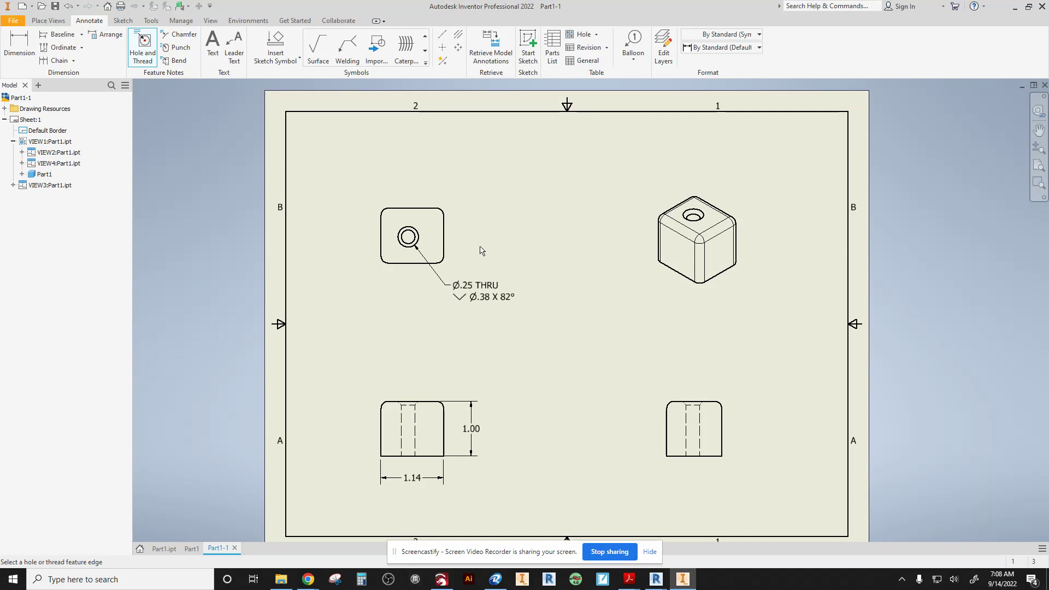
- Remove the hole note and dimension the inner hole circle as Ø.25
key(Escape)
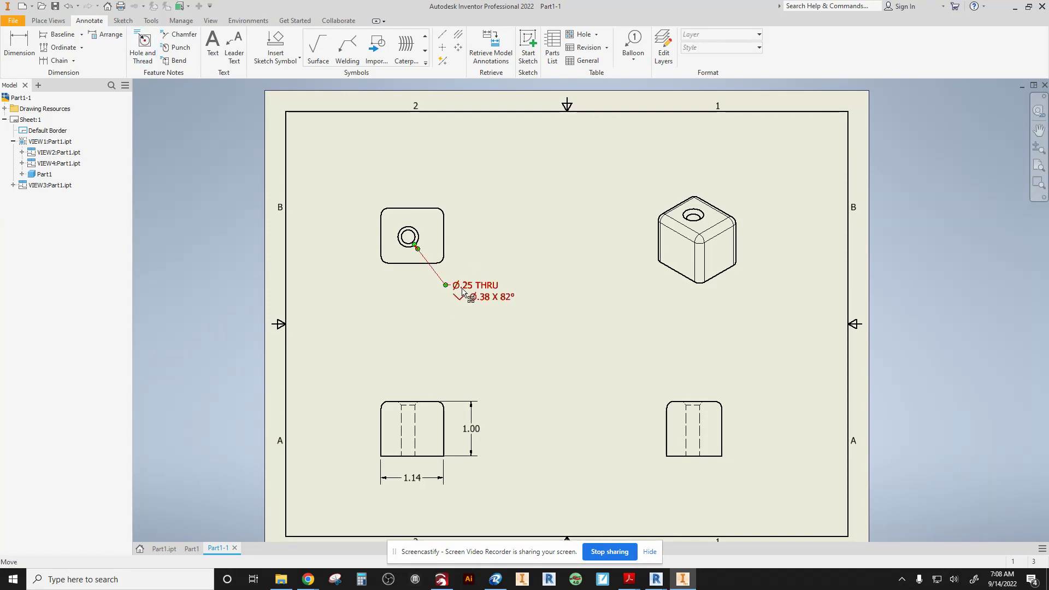
key(ctrl+z)
key(d)
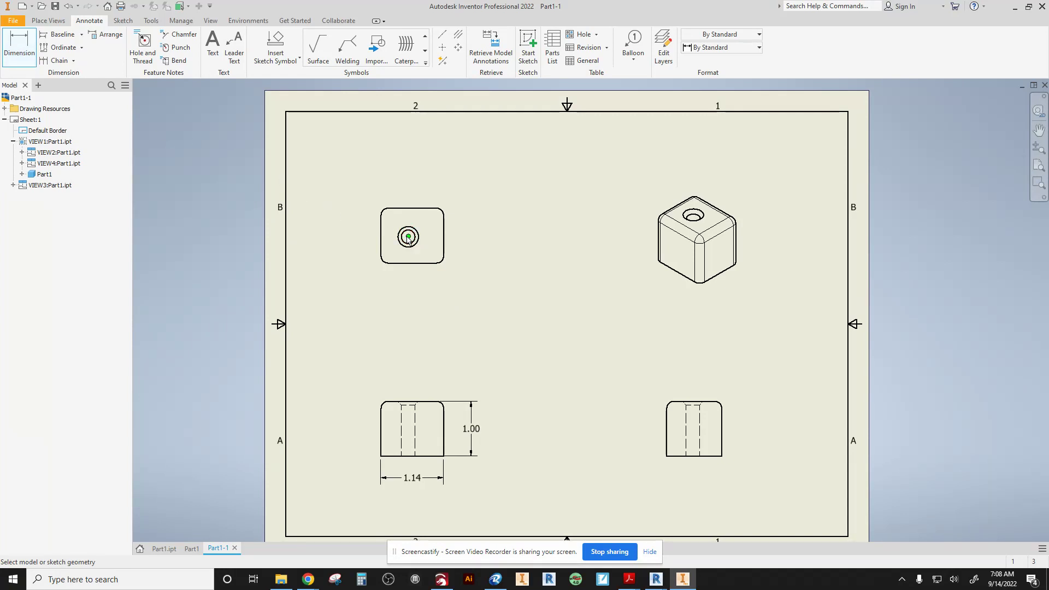
scroll(408, 239, down, 5)
scroll(409, 240, up, 6)
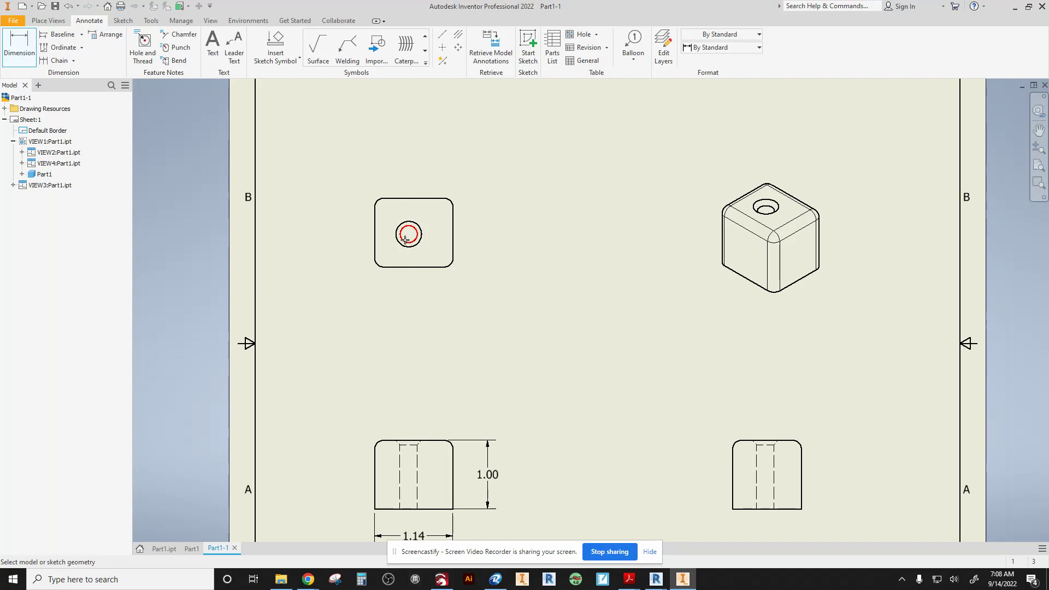
click(405, 238)
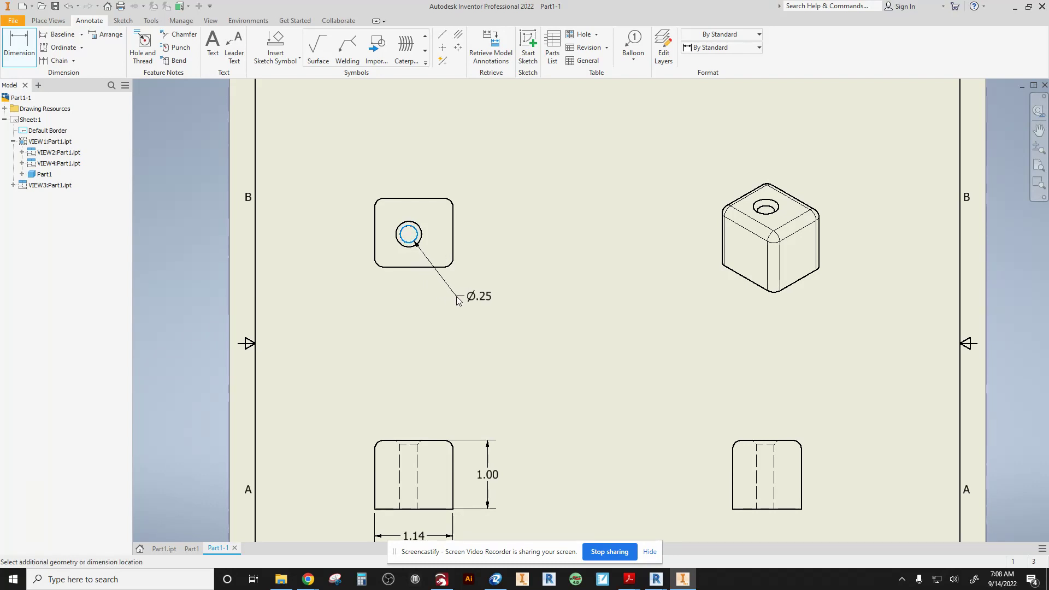
click(458, 302)
click(381, 278)
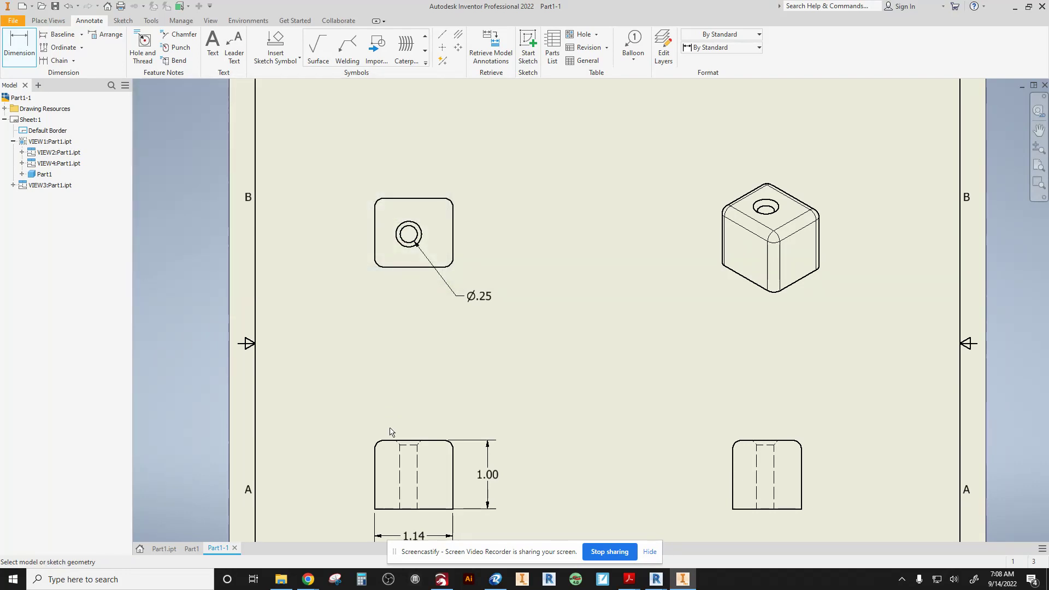
- Dimension the outer hole circle as Ø.38 to the right of the hole
scroll(411, 467, up, 5)
scroll(441, 354, down, 7)
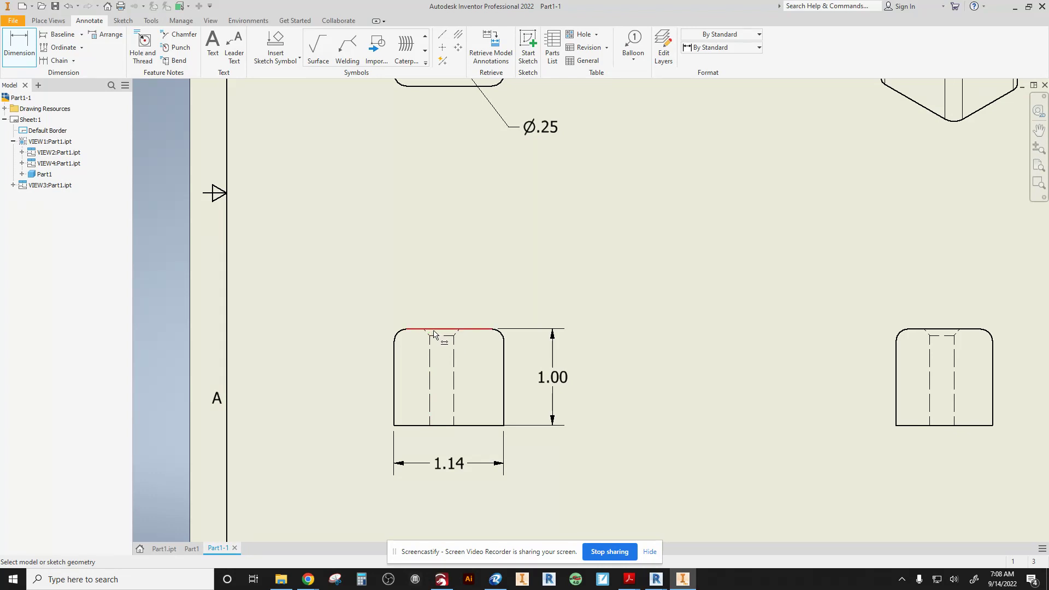
scroll(459, 283, up, 3)
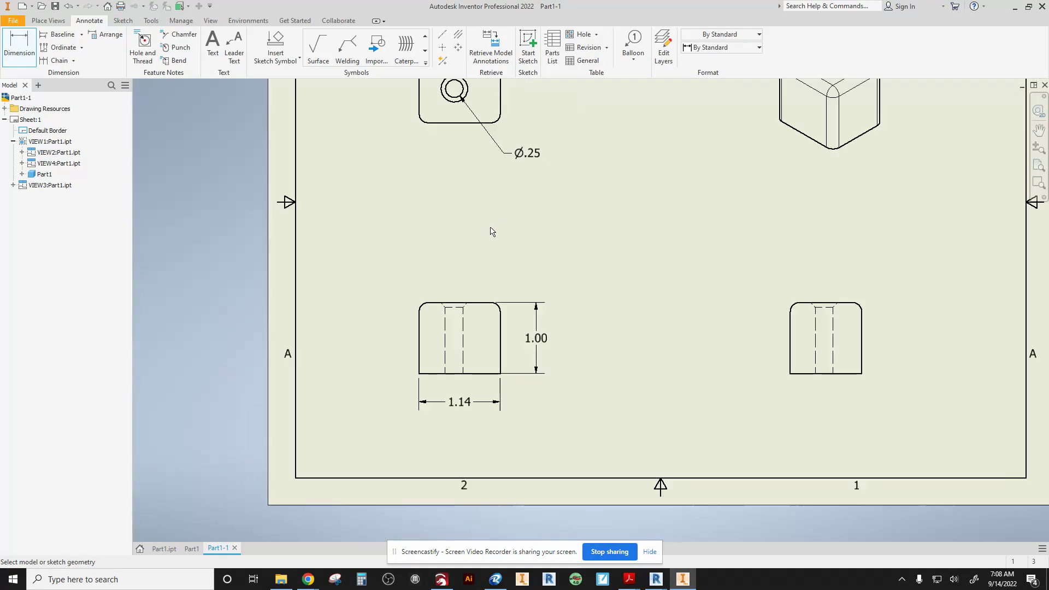
scroll(490, 230, down, 3)
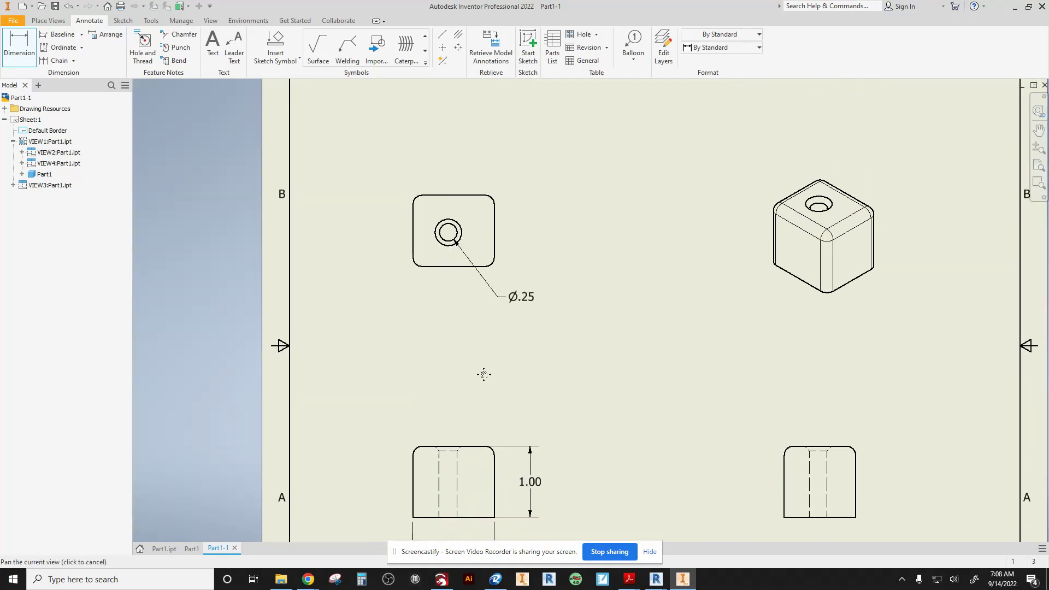
click(26, 52)
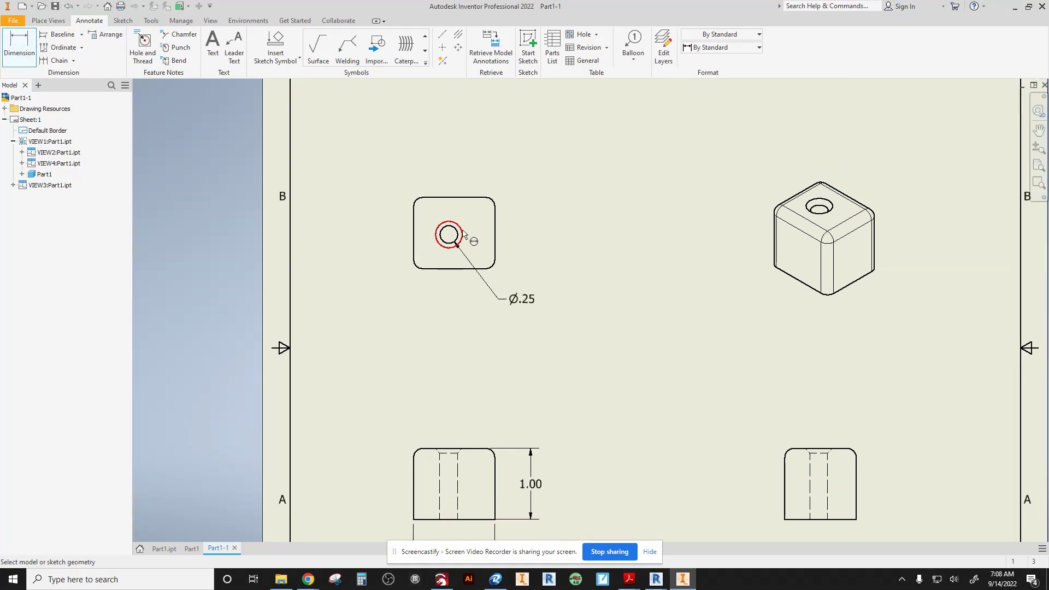
click(463, 233)
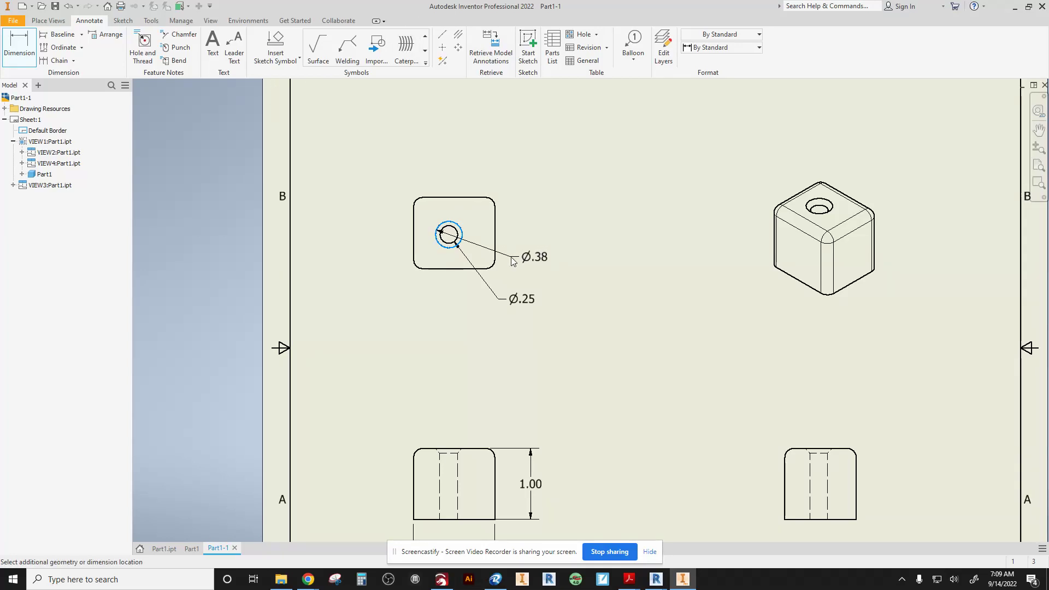
click(513, 262)
click(382, 278)
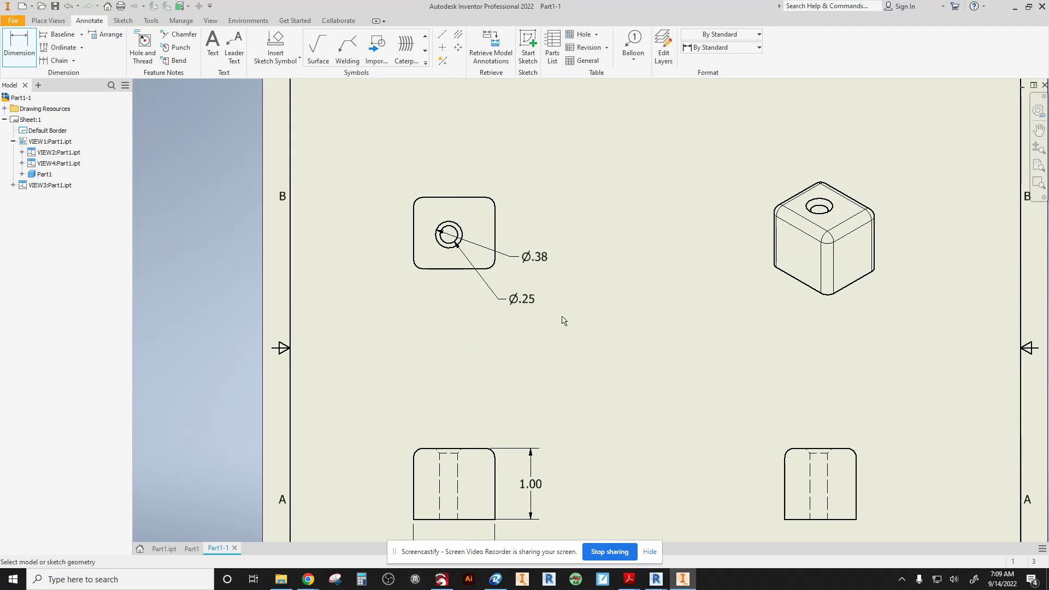
scroll(654, 316, up, 3)
scroll(653, 317, down, 8)
mouse_move(644, 298)
middle_down()
mouse_move(478, 284)
mouse_move(534, 279)
middle_up()
scroll(478, 283, up, 3)
scroll(535, 278, down, 2)
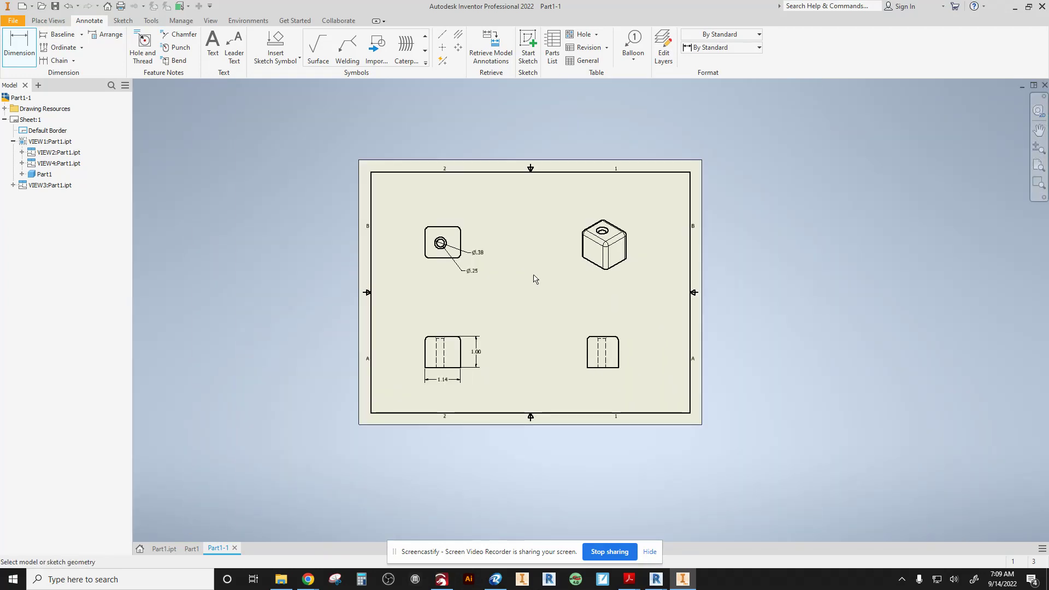
- Launch Snipping Tool and snip a rectangle around the entire drawing sheet
click(89, 580)
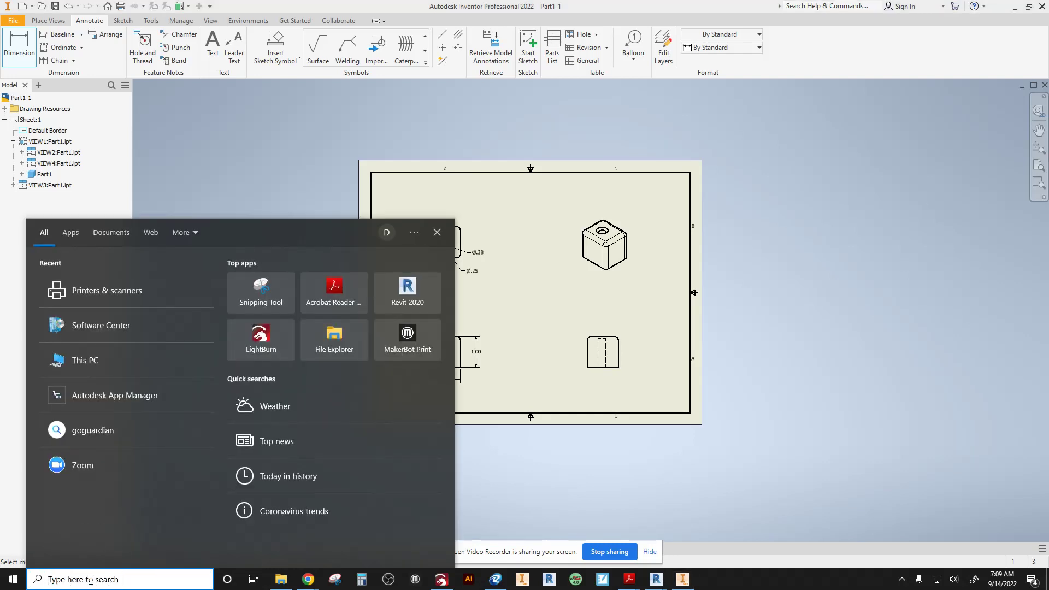
click(262, 311)
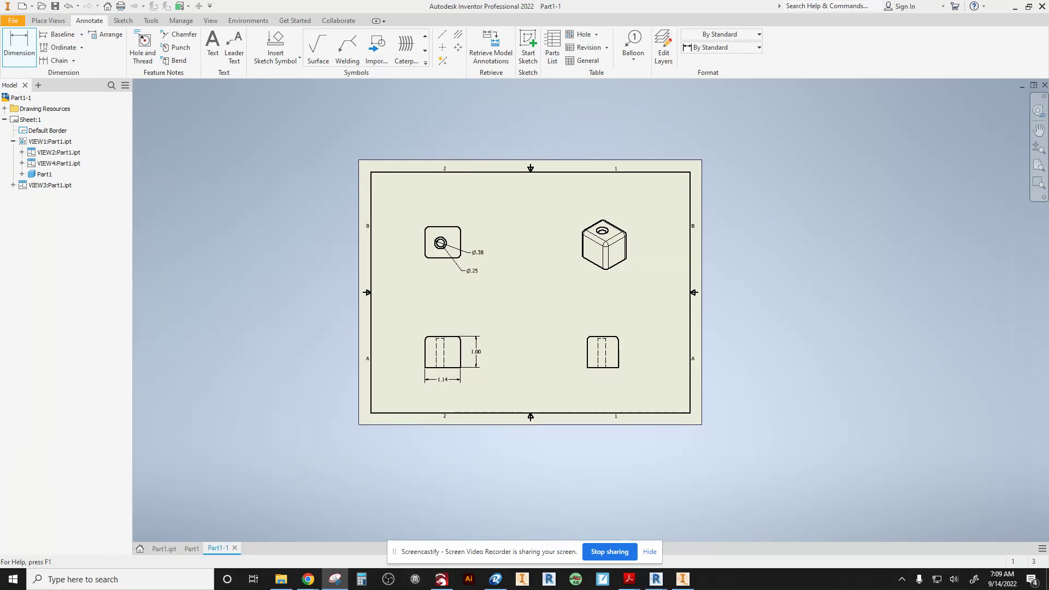
click(86, 95)
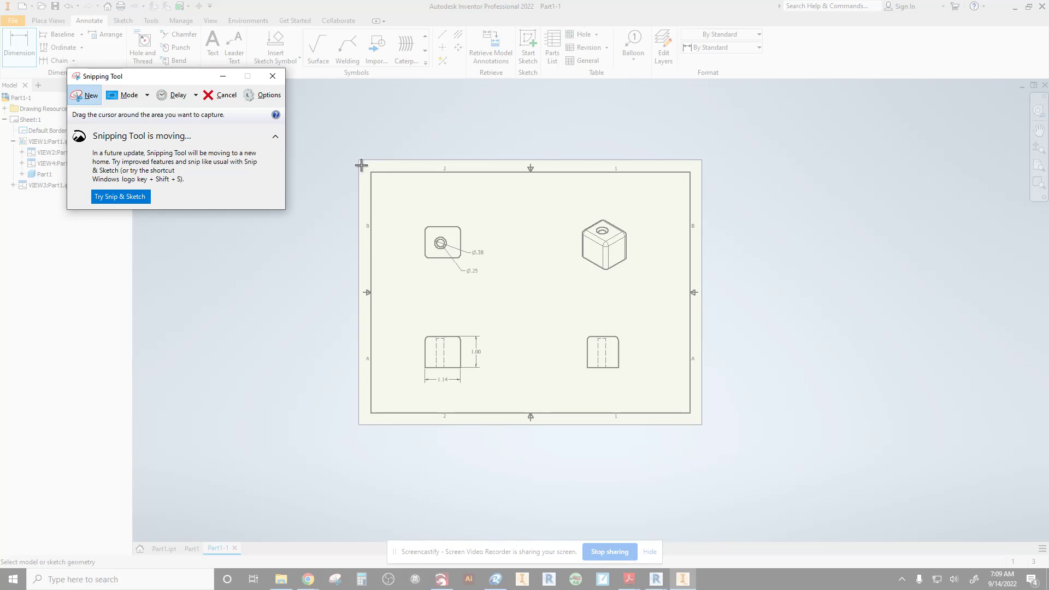
mouse_move(362, 165)
mouse_down()
mouse_move(396, 339)
mouse_move(665, 421)
mouse_move(700, 421)
mouse_up()
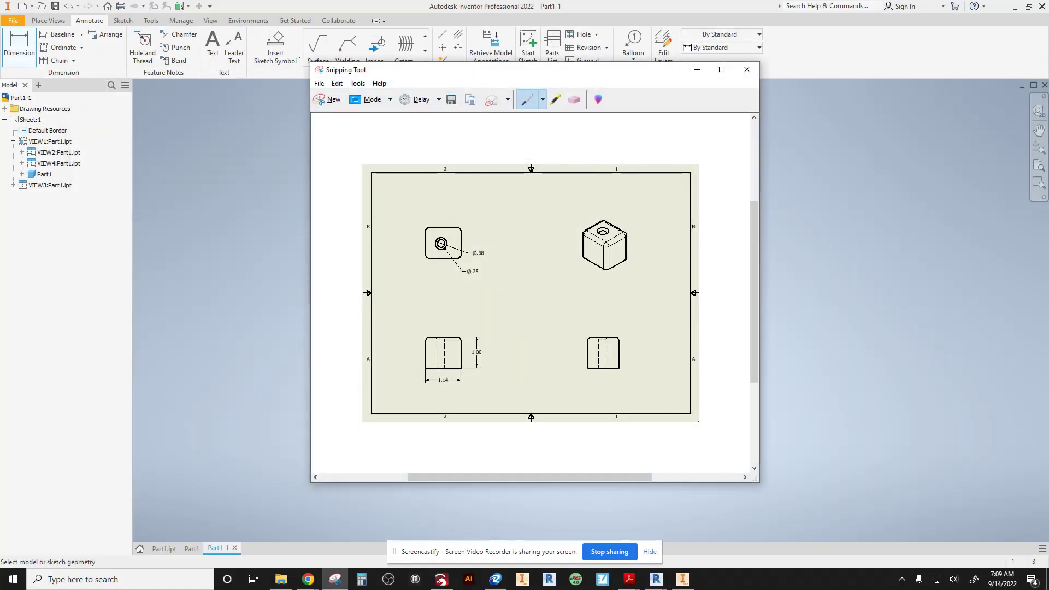